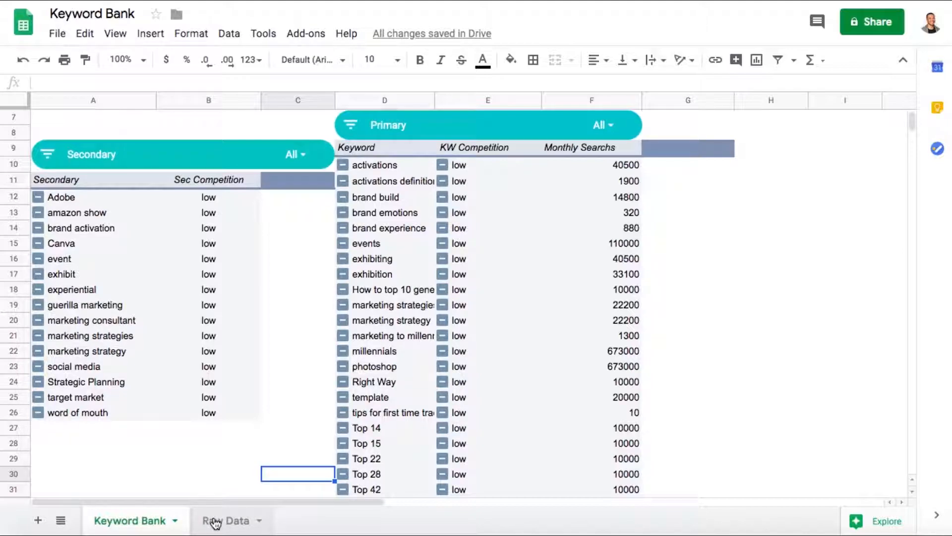
- View the keyword table on the Raw Data sheet and return to the Keyword Bank sheet
{"action": "left_click", "coordinate": [215, 522]}
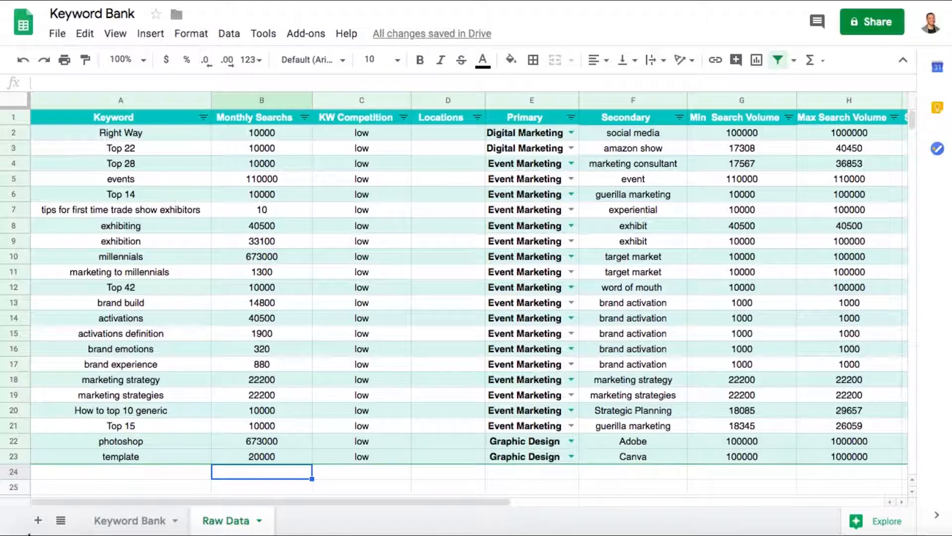
{"action": "left_click", "coordinate": [117, 521]}
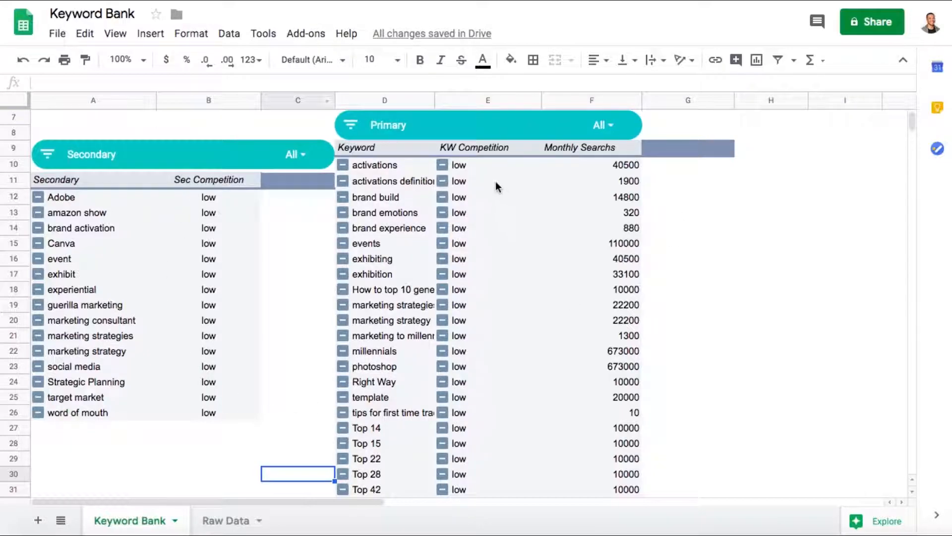
{"action": "left_click", "coordinate": [606, 127]}
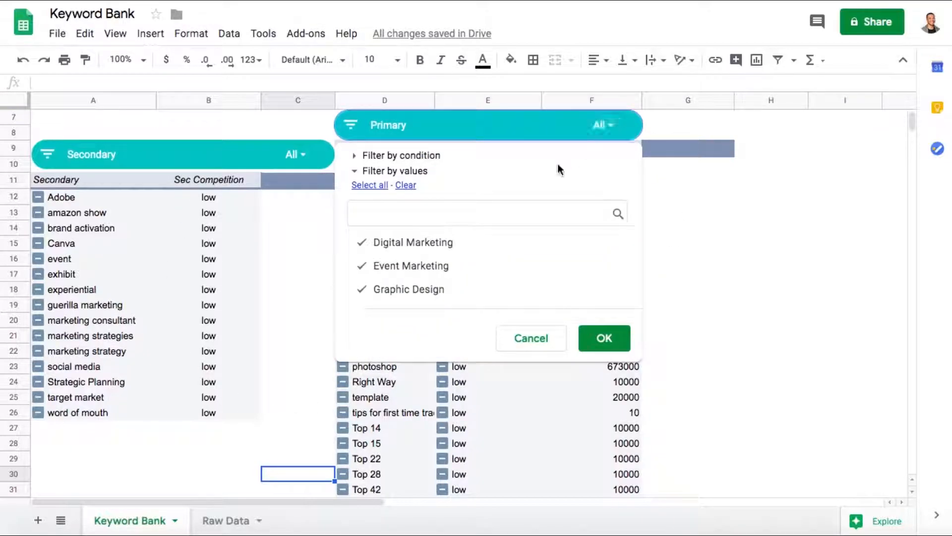
{"action": "left_click", "coordinate": [439, 247]}
{"action": "left_click", "coordinate": [432, 267]}
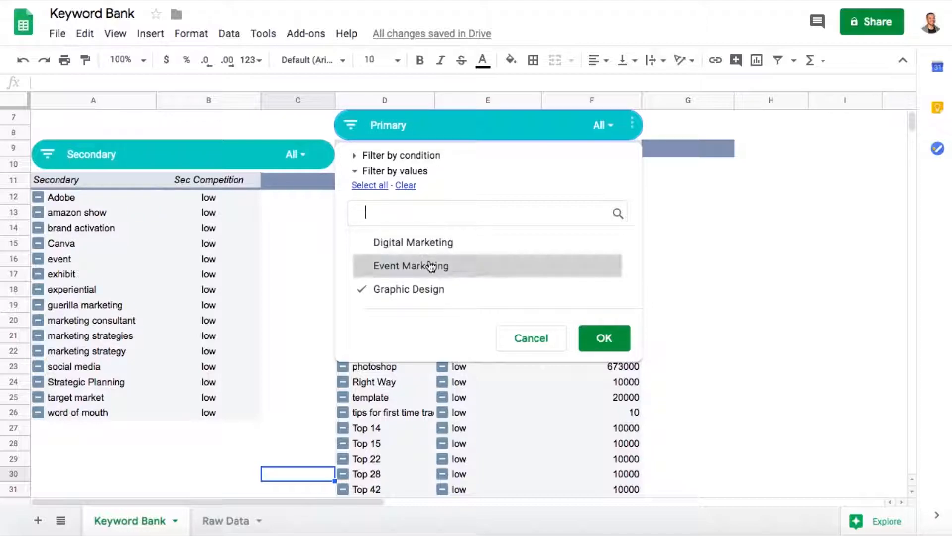
{"action": "left_click", "coordinate": [431, 292]}
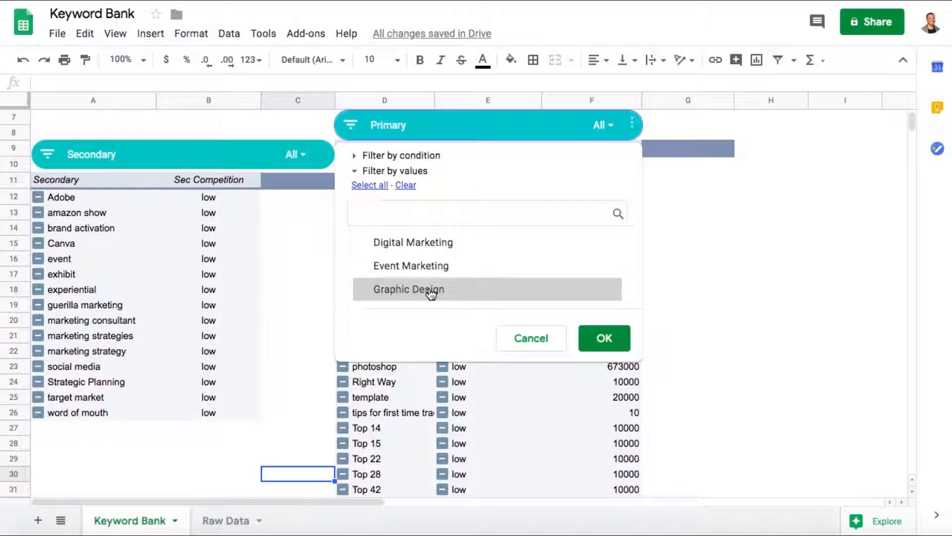
- Examine the Raw Data rows down to the end of the keyword table and go back to the Keyword Bank sheet
{"action": "left_click", "coordinate": [233, 521]}
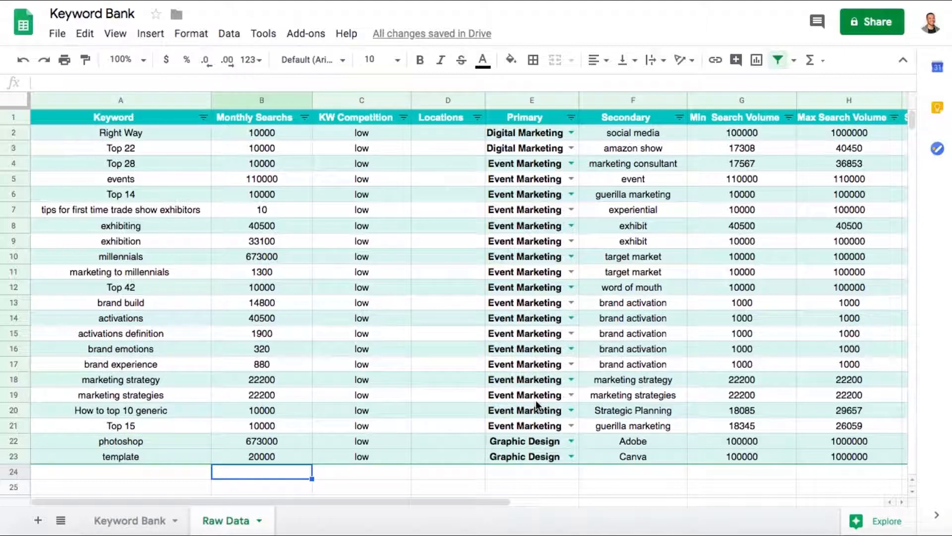
{"action": "scroll", "coordinate": [182, 320], "scroll_direction": "down", "scroll_amount": 14}
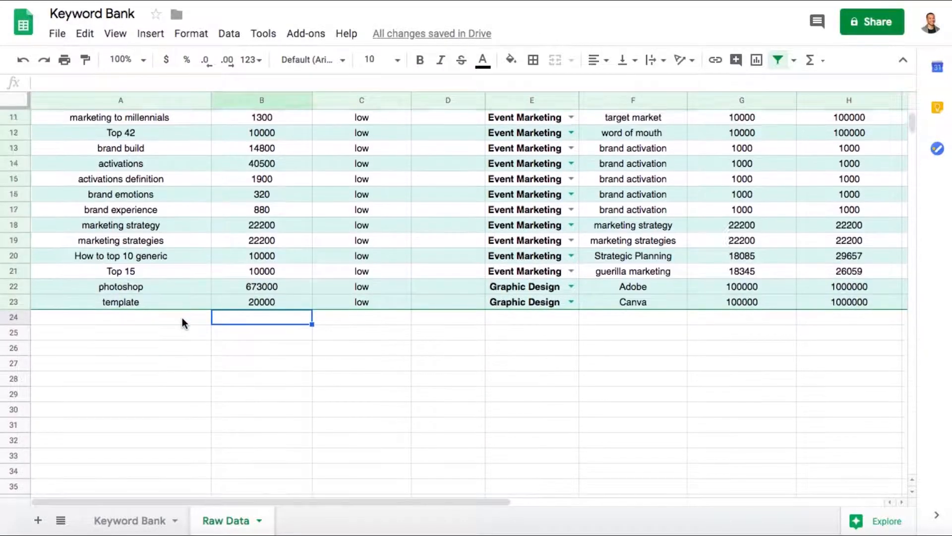
{"action": "scroll", "coordinate": [183, 320], "scroll_direction": "up", "scroll_amount": 14}
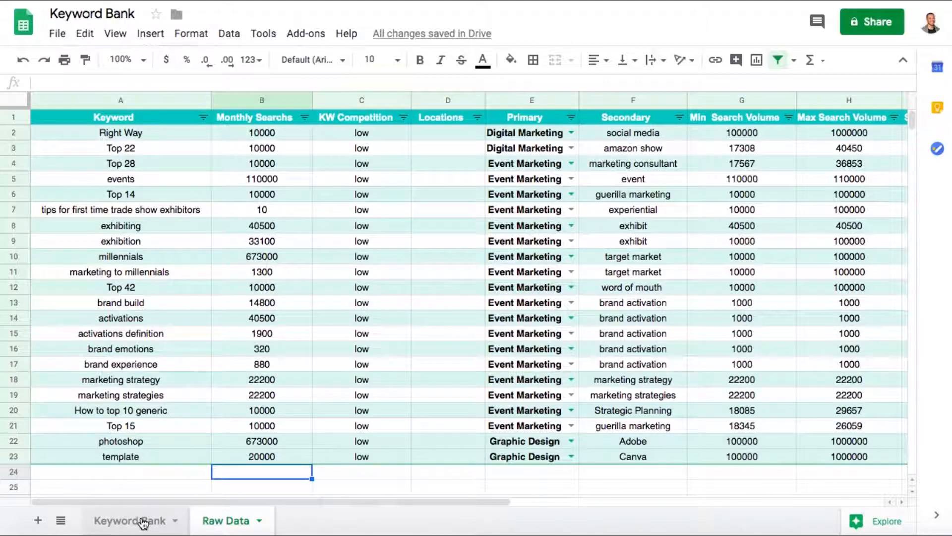
{"action": "left_click", "coordinate": [143, 522]}
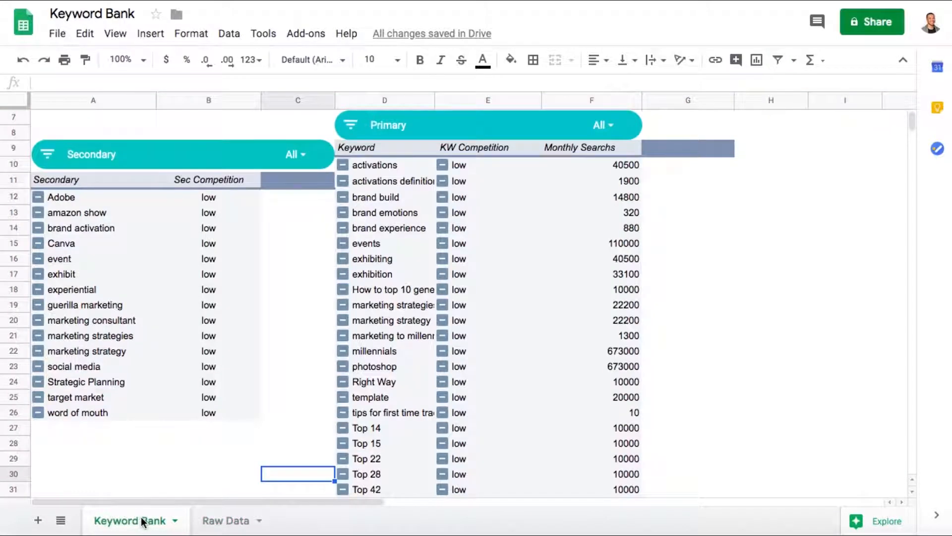
- Filter the Primary slicer to Event Marketing only and close the pivot table editor
{"action": "left_click", "coordinate": [612, 128]}
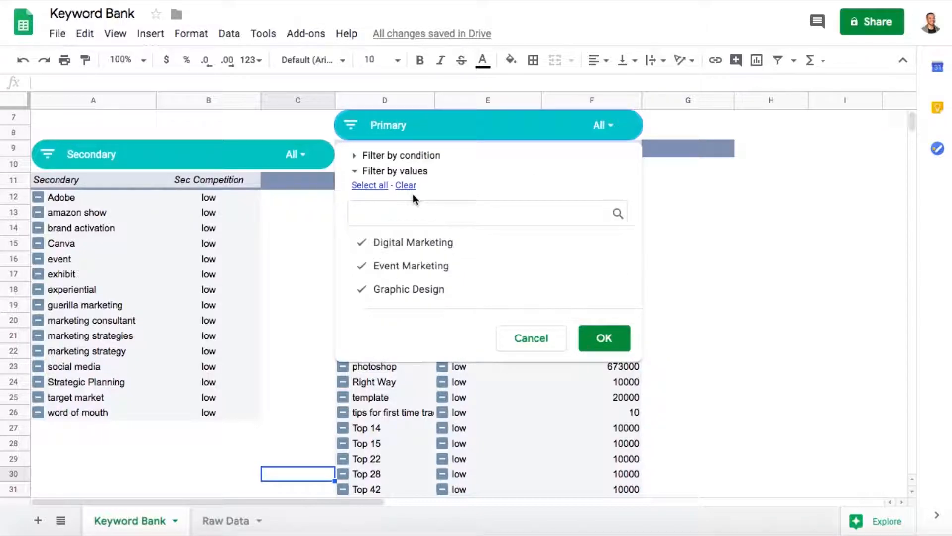
{"action": "left_click", "coordinate": [409, 248]}
{"action": "left_click", "coordinate": [407, 266]}
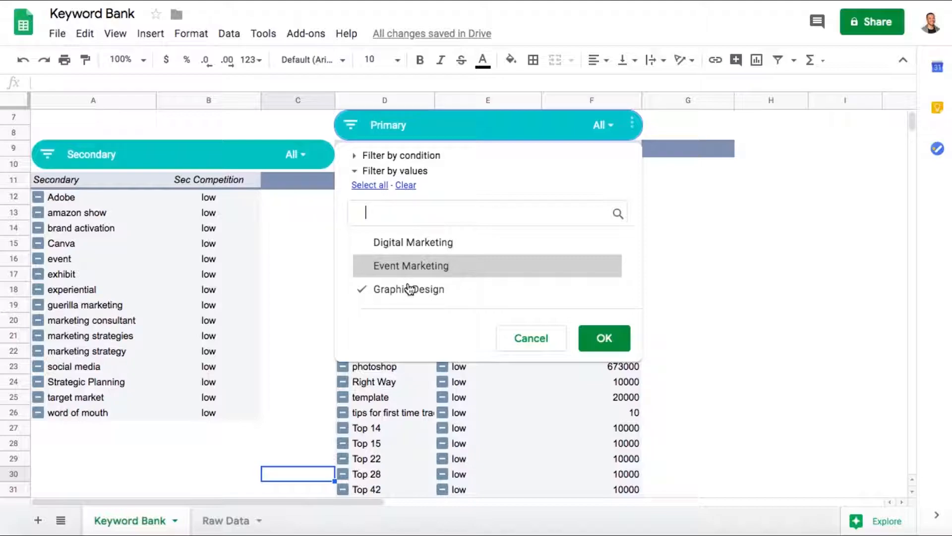
{"action": "left_click", "coordinate": [411, 292]}
{"action": "left_click", "coordinate": [422, 266]}
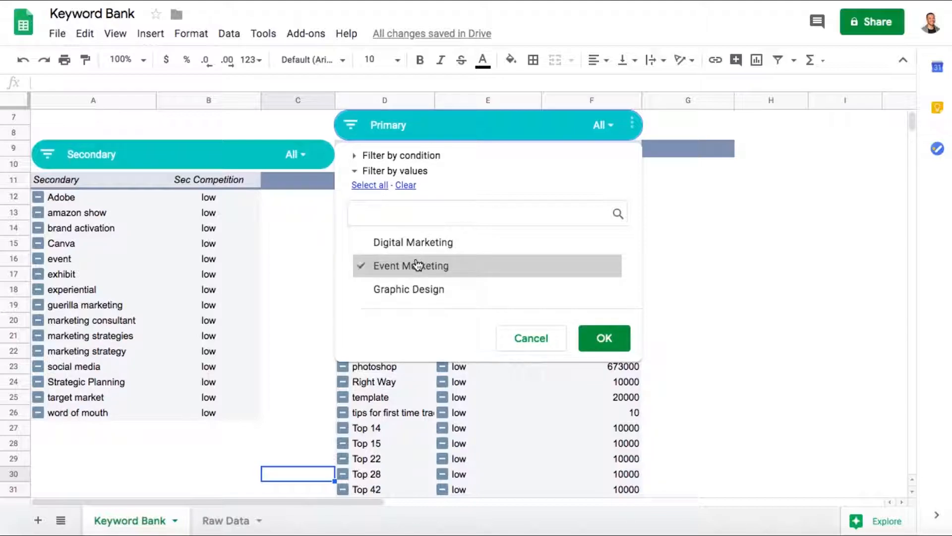
{"action": "left_click", "coordinate": [604, 339]}
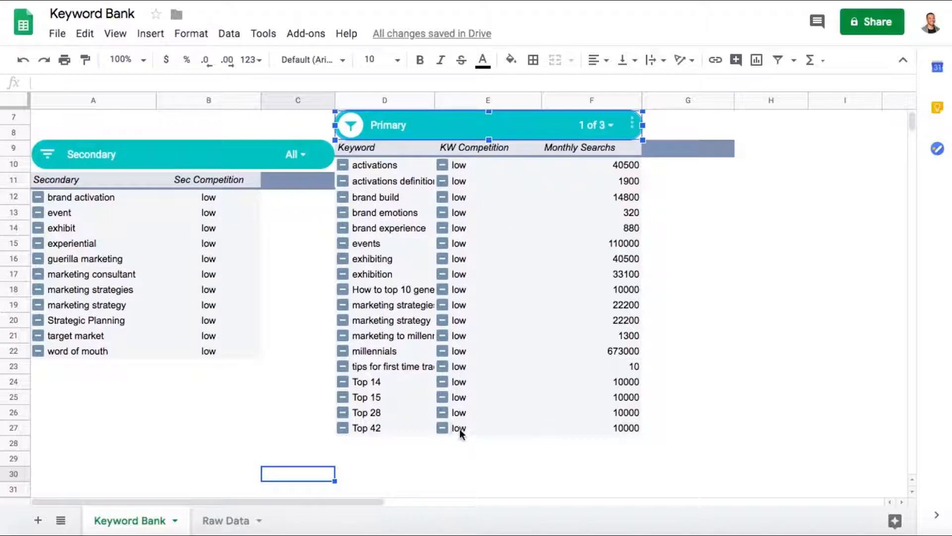
{"action": "left_click", "coordinate": [613, 126]}
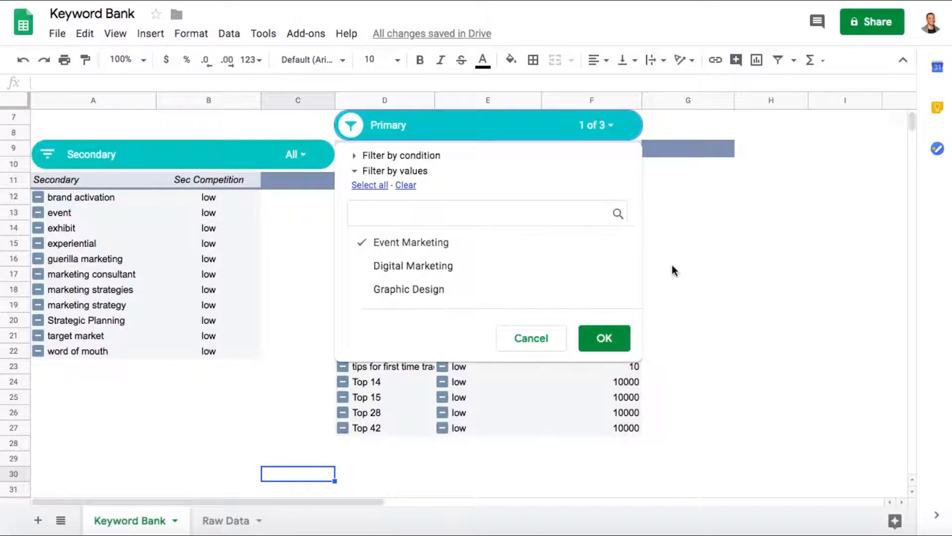
{"action": "left_click", "coordinate": [611, 330]}
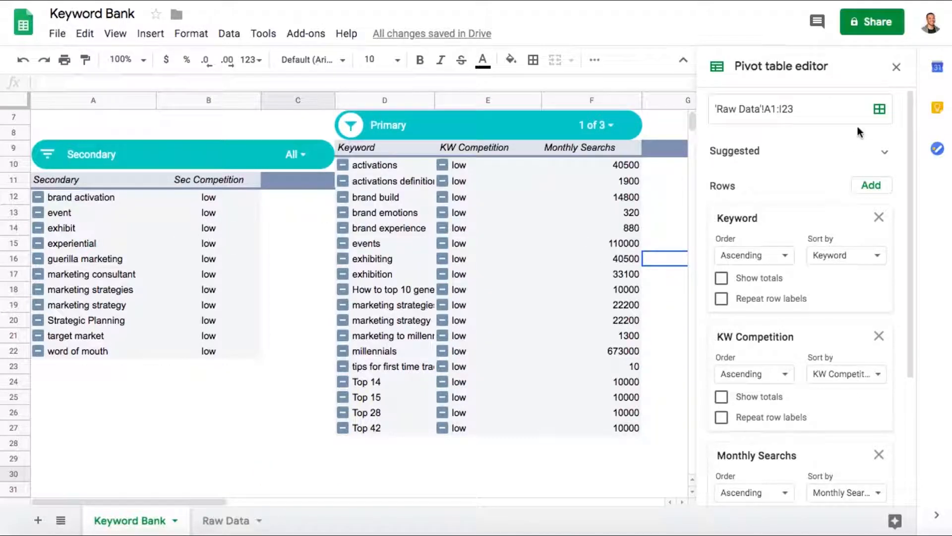
{"action": "left_click", "coordinate": [898, 67]}
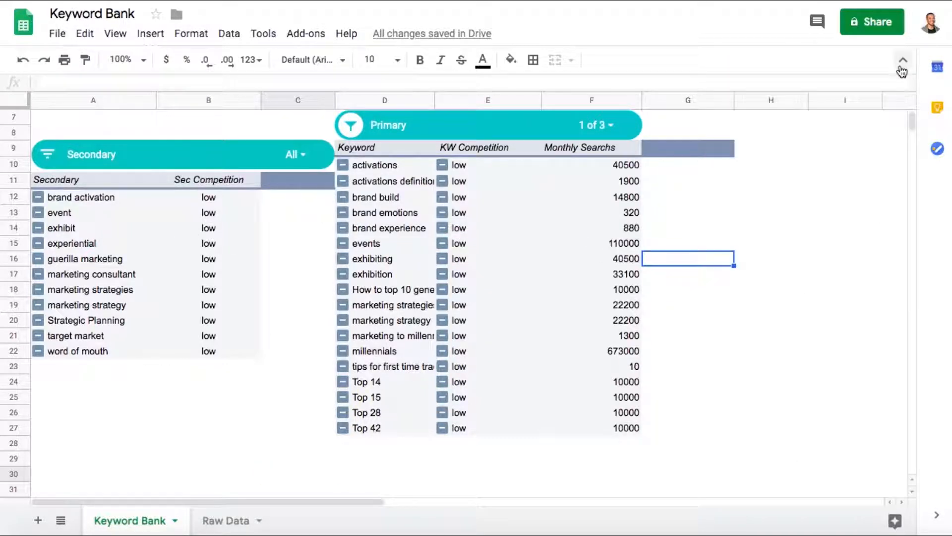
- Clear all values in the Secondary slicer and filter it to brand activation only
{"action": "left_click", "coordinate": [292, 155]}
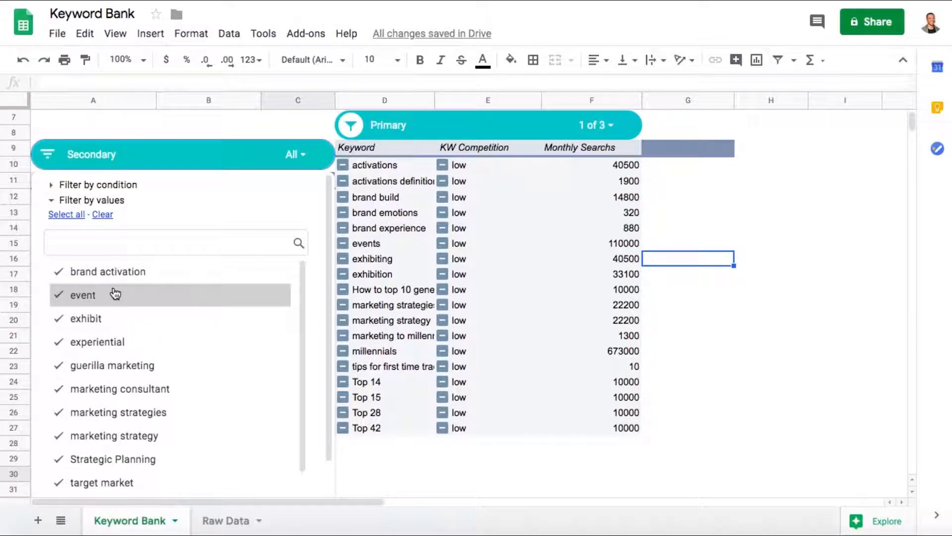
{"action": "scroll", "coordinate": [113, 340], "scroll_direction": "down", "scroll_amount": 1}
{"action": "scroll", "coordinate": [113, 340], "scroll_direction": "up", "scroll_amount": 1}
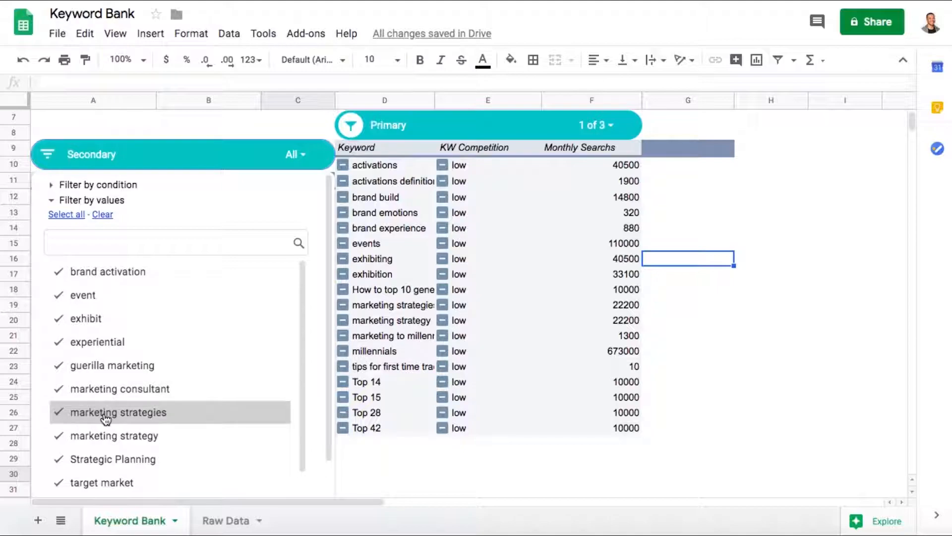
{"action": "scroll", "coordinate": [103, 414], "scroll_direction": "down", "scroll_amount": 1}
{"action": "scroll", "coordinate": [102, 410], "scroll_direction": "up", "scroll_amount": 1}
{"action": "left_click", "coordinate": [103, 214]}
{"action": "left_click", "coordinate": [105, 274]}
{"action": "scroll", "coordinate": [219, 377], "scroll_direction": "down", "scroll_amount": 1}
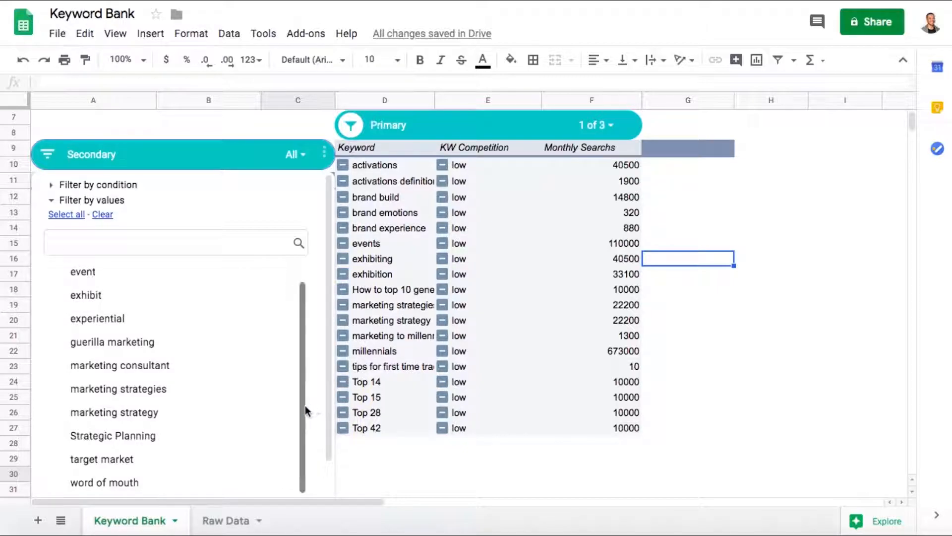
{"action": "scroll", "coordinate": [305, 406], "scroll_direction": "down", "scroll_amount": 2}
{"action": "left_click", "coordinate": [283, 481]}
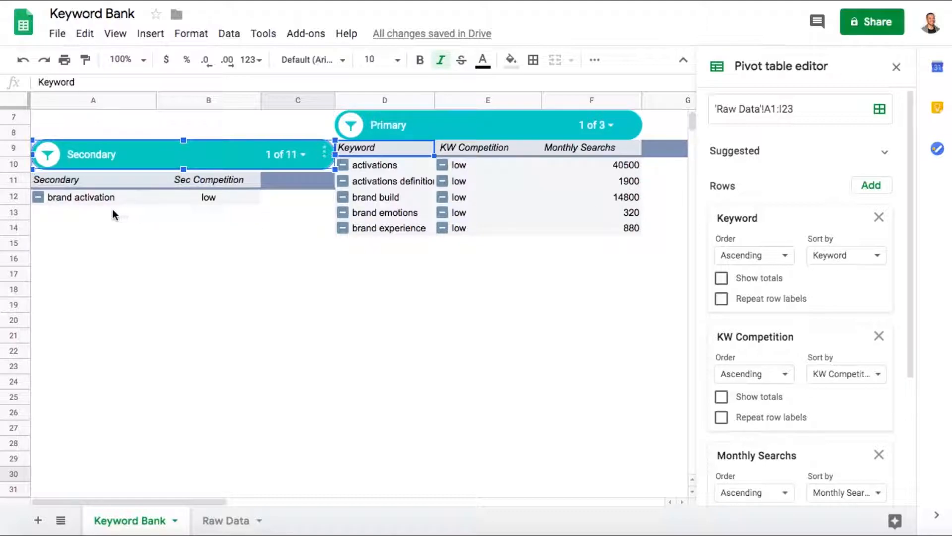
- Check the source rows on the Raw Data sheet against the filtered Keyword Bank sheet
{"action": "left_click", "coordinate": [227, 520]}
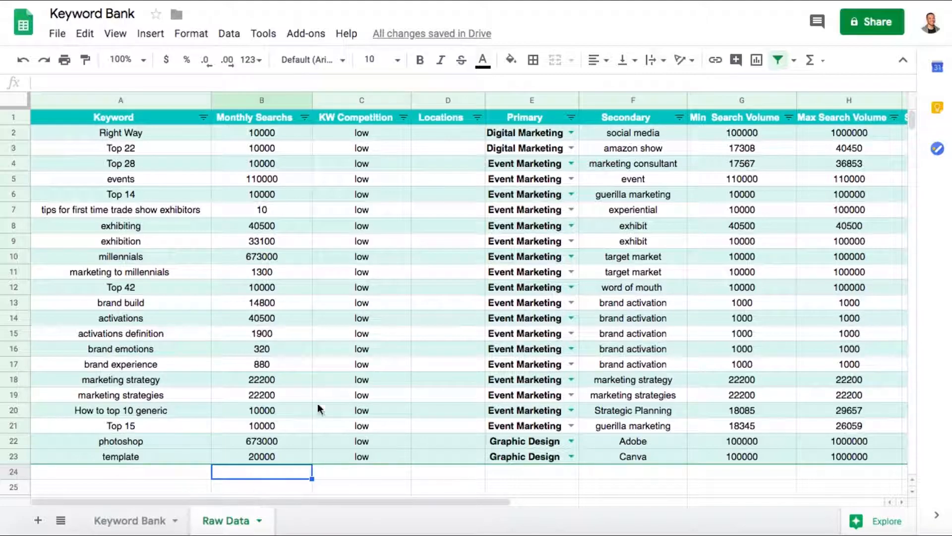
{"action": "left_click", "coordinate": [142, 522]}
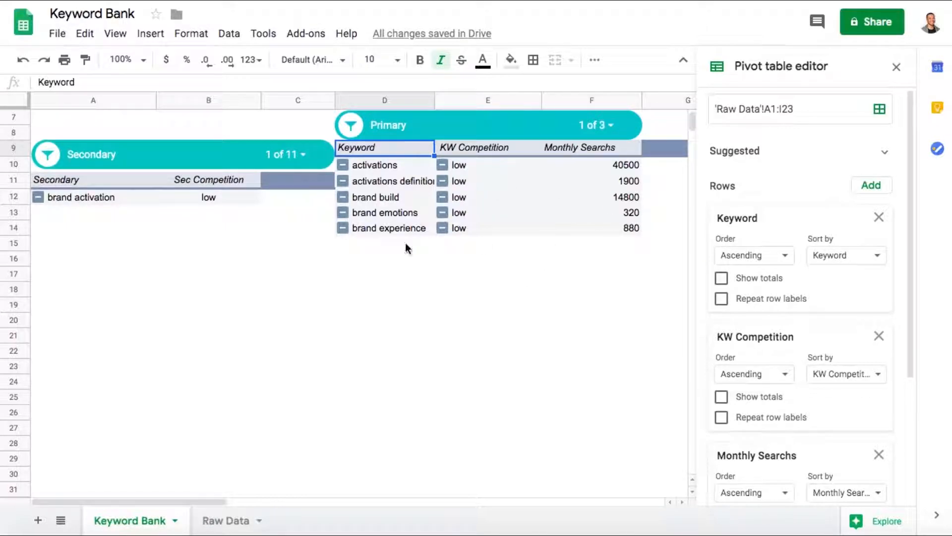
- Close the pivot table editor and delete both pivot tables, Keyword and Secondary, from the Keyword Bank sheet
{"action": "left_click_drag", "start_coordinate": [664, 228], "coordinate": [472, 181]}
{"action": "left_click", "coordinate": [896, 67]}
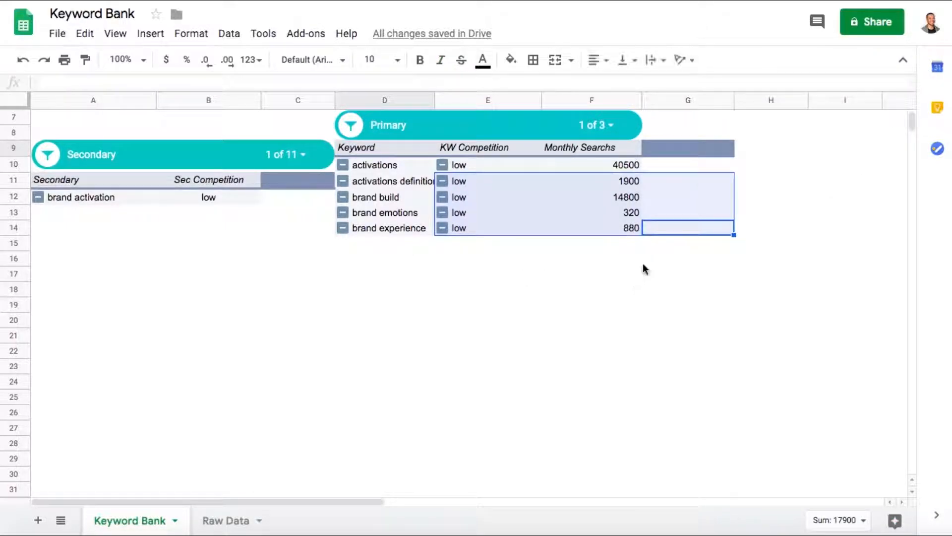
{"action": "left_click", "coordinate": [644, 270]}
{"action": "left_click", "coordinate": [719, 229]}
{"action": "left_click", "coordinate": [354, 147]}
{"action": "key", "text": "Delete"}
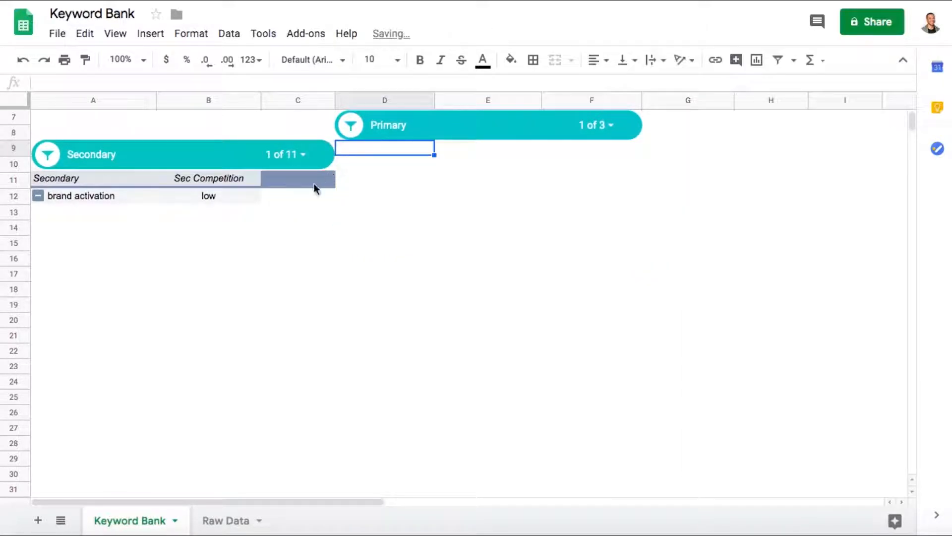
{"action": "left_click_drag", "start_coordinate": [298, 204], "coordinate": [100, 186]}
{"action": "key", "text": "Delete"}
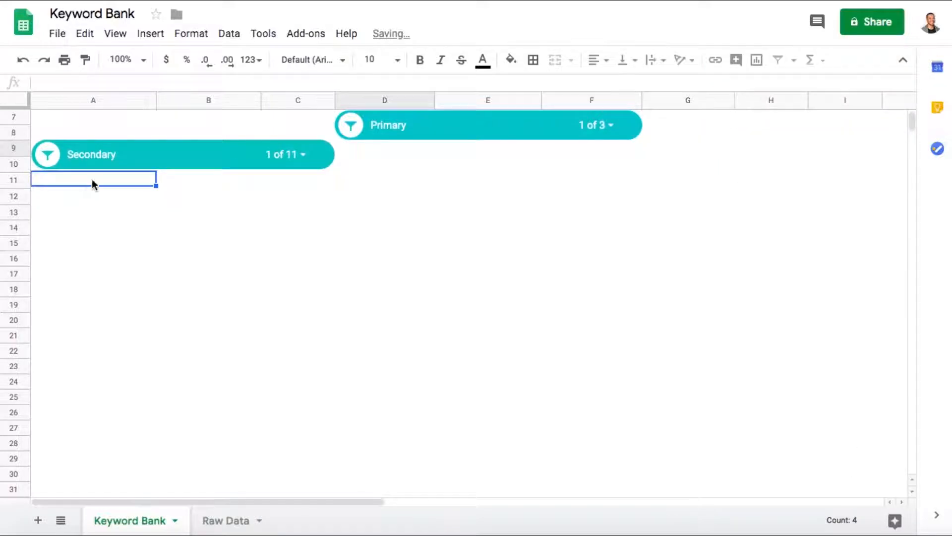
- Delete the Secondary slicer and the Primary slicer from the Keyword Bank sheet
{"action": "right_click", "coordinate": [103, 162]}
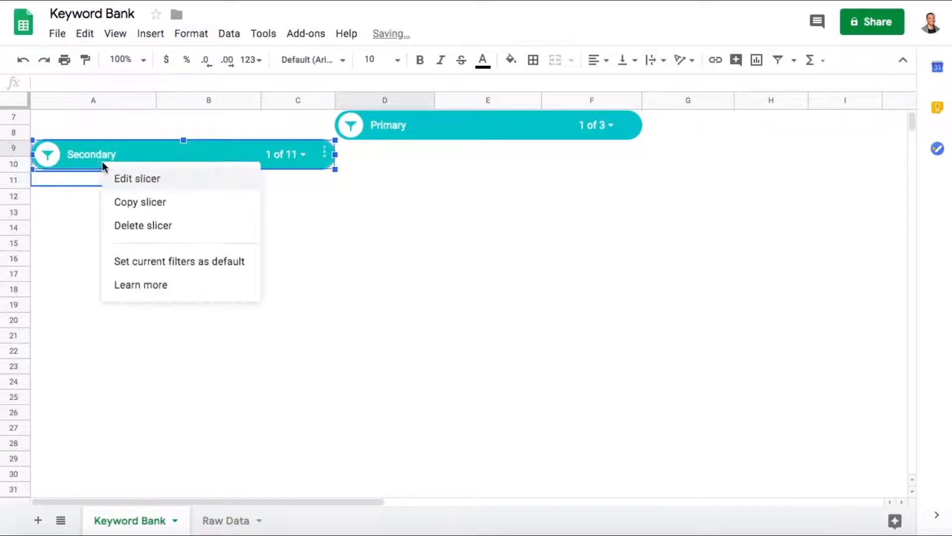
{"action": "left_click", "coordinate": [135, 223]}
{"action": "right_click", "coordinate": [430, 128]}
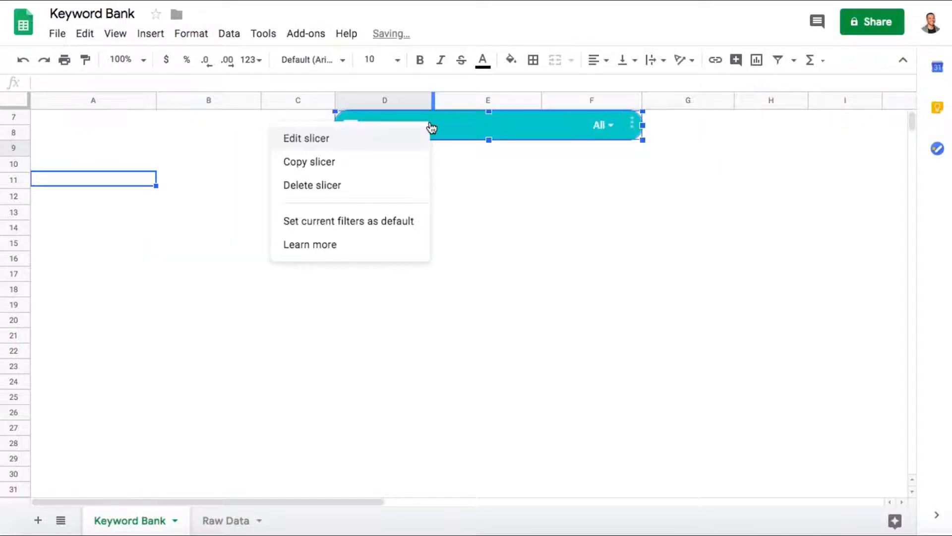
{"action": "left_click", "coordinate": [390, 185]}
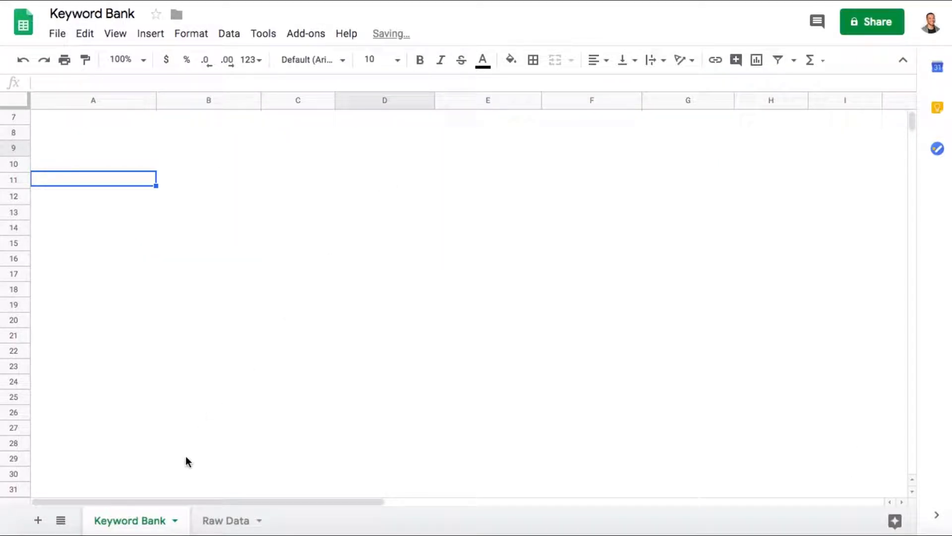
- Examine the Primary category list in column K of the Raw Data sheet, including Event Marketing, Digital Marketing and Graphic Design
{"action": "left_click", "coordinate": [214, 518]}
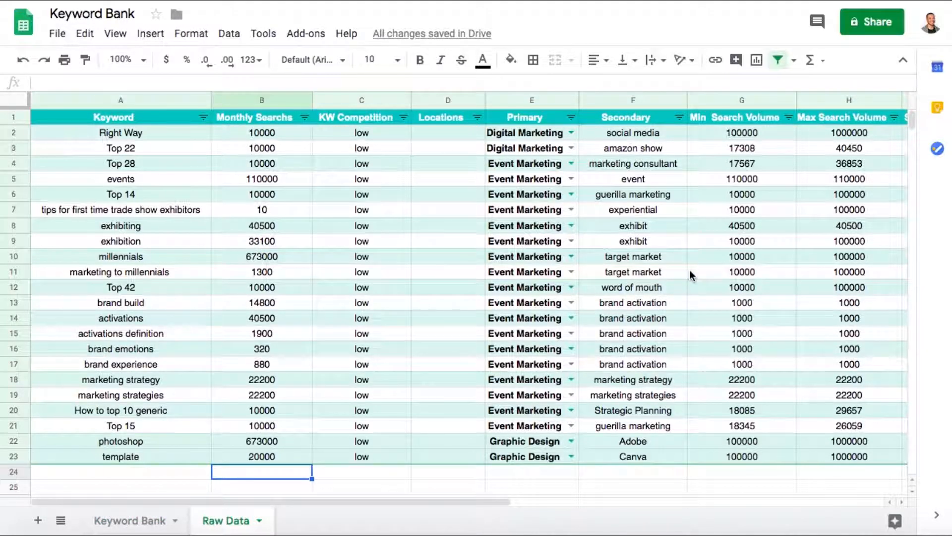
{"action": "scroll", "coordinate": [362, 224], "scroll_direction": "right", "scroll_amount": 10}
{"action": "scroll", "coordinate": [362, 219], "scroll_direction": "left", "scroll_amount": 2}
{"action": "scroll", "coordinate": [362, 219], "scroll_direction": "right", "scroll_amount": 2}
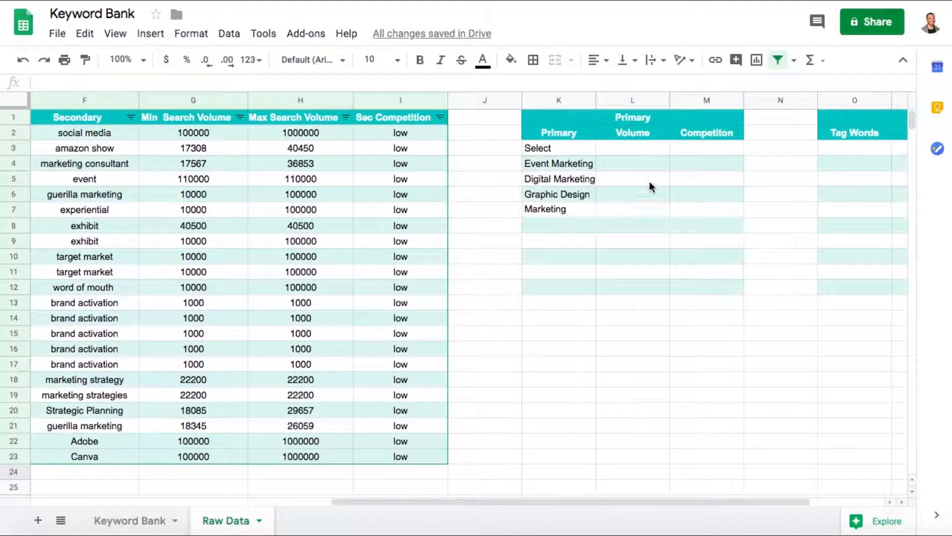
{"action": "left_click", "coordinate": [549, 163]}
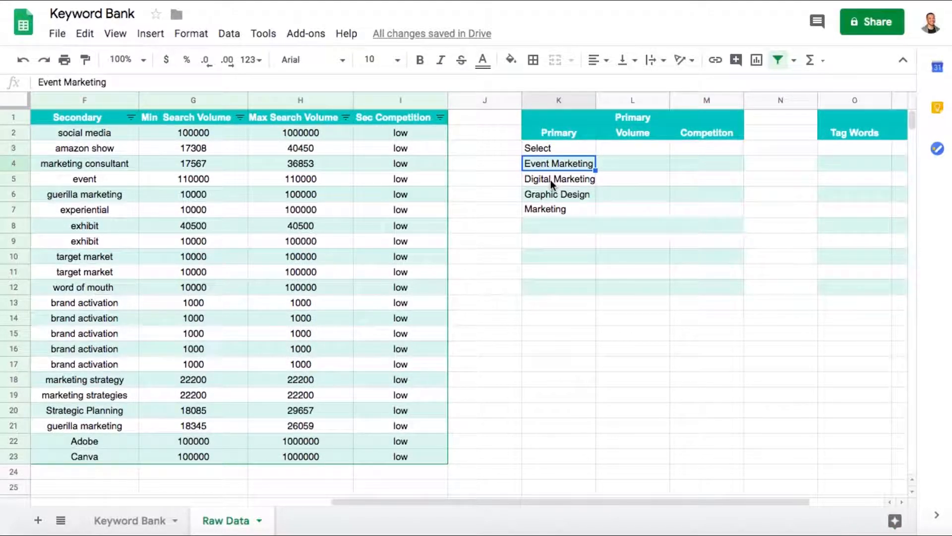
{"action": "left_click", "coordinate": [551, 180]}
{"action": "left_click", "coordinate": [552, 198]}
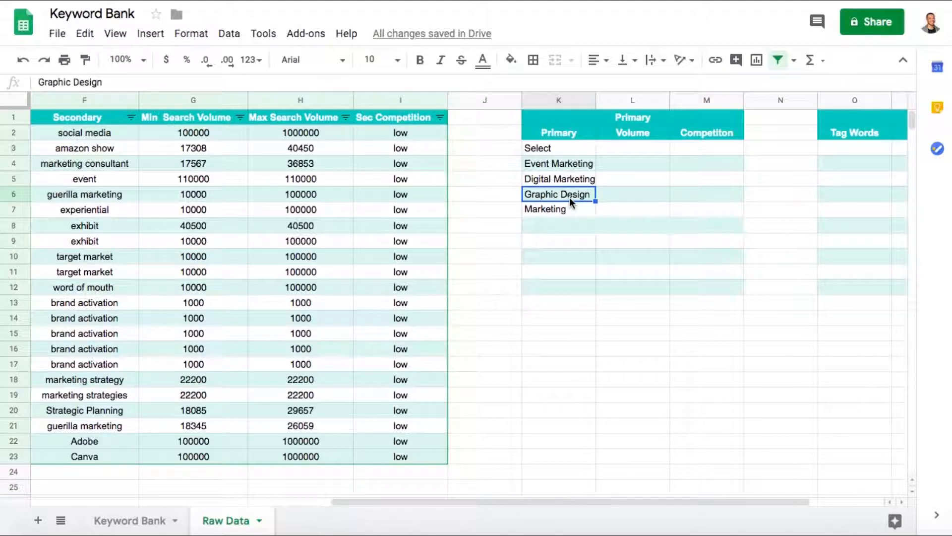
- Return to the keyword table and show the Primary category choices for the Right Way keyword in cell E2
{"action": "scroll", "coordinate": [570, 197], "scroll_direction": "left", "scroll_amount": 3}
{"action": "scroll", "coordinate": [569, 197], "scroll_direction": "left", "scroll_amount": 3}
{"action": "scroll", "coordinate": [569, 197], "scroll_direction": "right", "scroll_amount": 2}
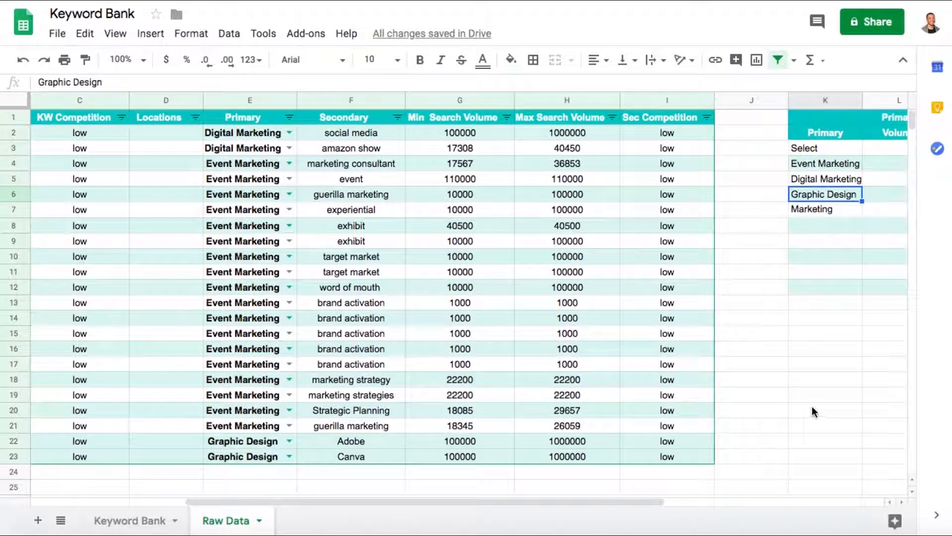
{"action": "scroll", "coordinate": [186, 381], "scroll_direction": "left", "scroll_amount": 3}
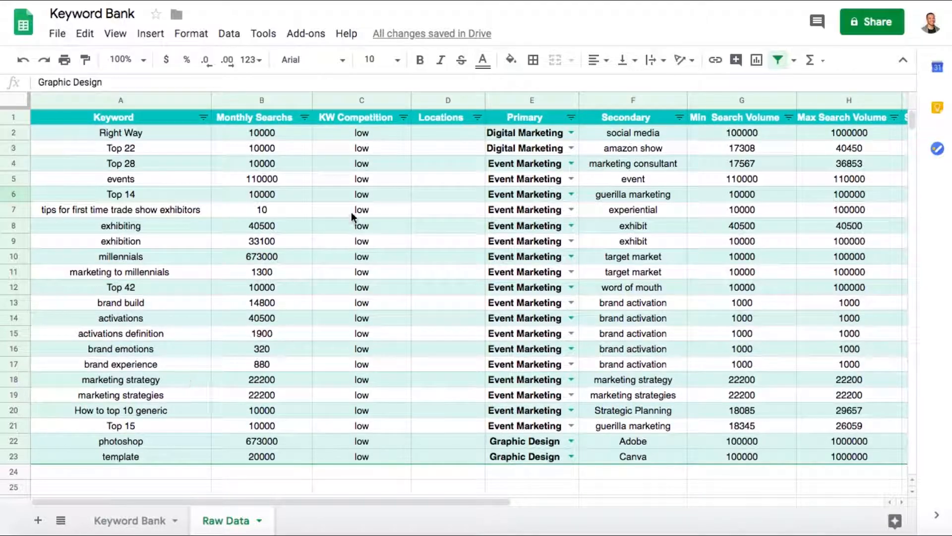
{"action": "left_click", "coordinate": [571, 132]}
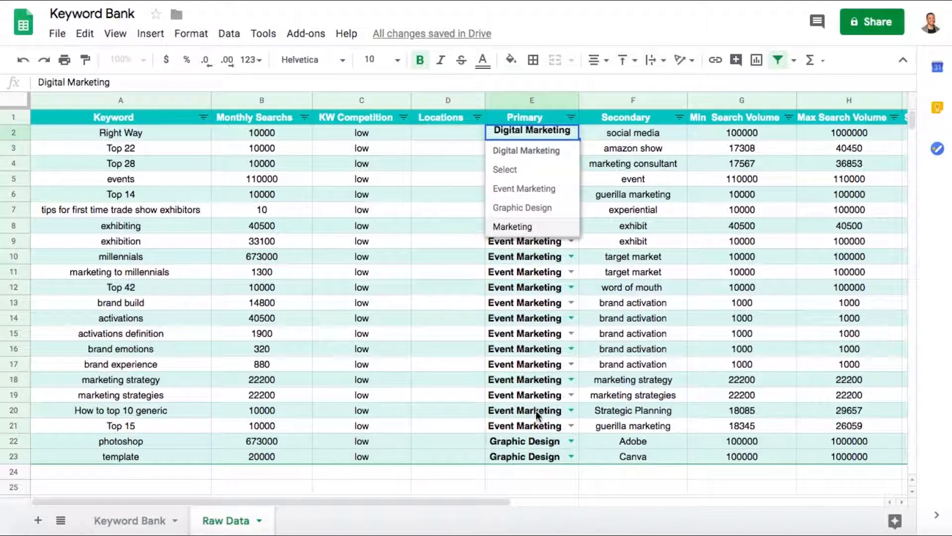
- Change the Primary category of the Right Way keyword in cell E2 to Event Marketing
{"action": "left_click", "coordinate": [609, 304]}
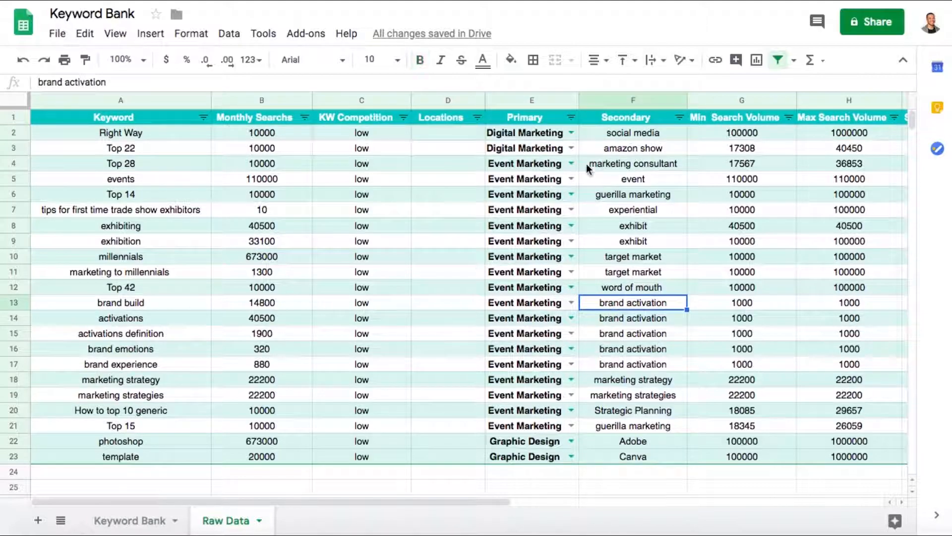
{"action": "left_click", "coordinate": [571, 130]}
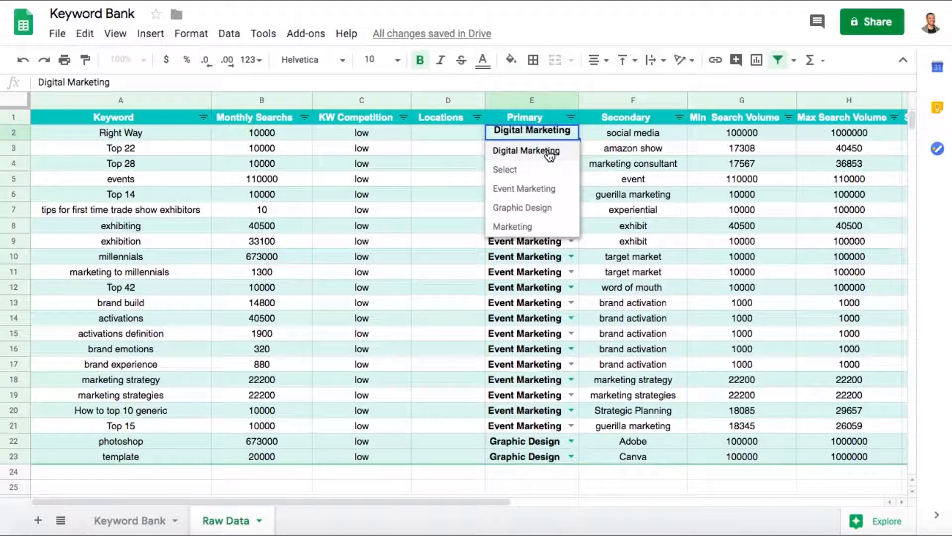
{"action": "left_click", "coordinate": [549, 152]}
{"action": "left_click", "coordinate": [570, 131]}
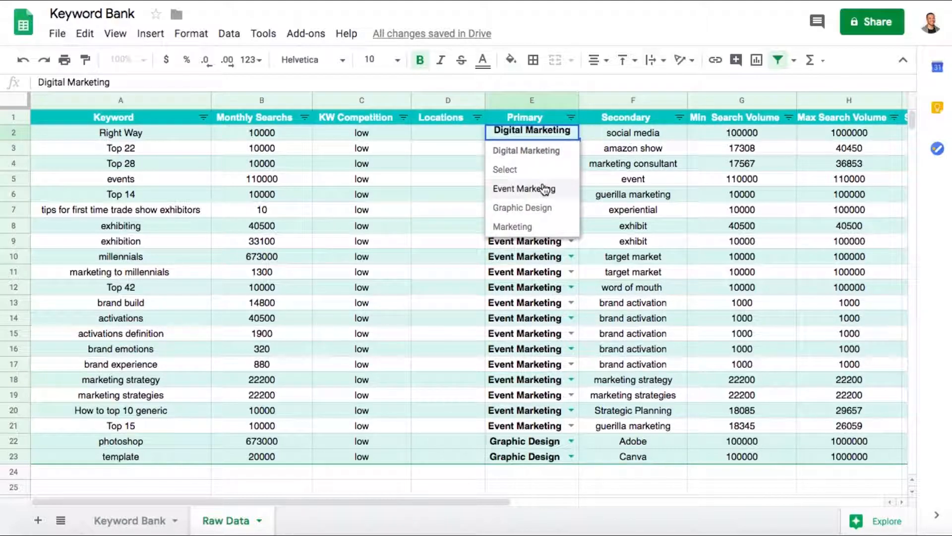
{"action": "left_click", "coordinate": [542, 189]}
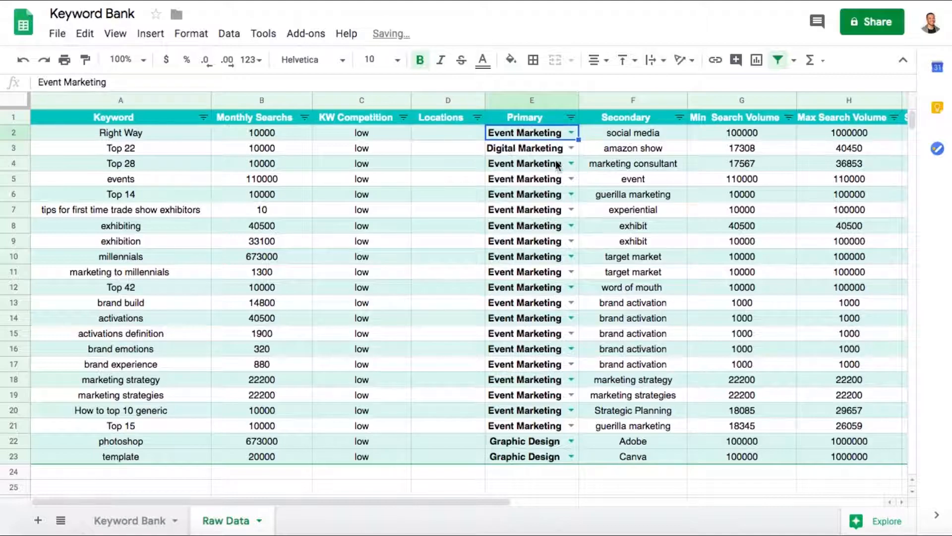
- Set the Right Way keyword's Primary category in cell E2 back to Digital Marketing
{"action": "left_click", "coordinate": [572, 132]}
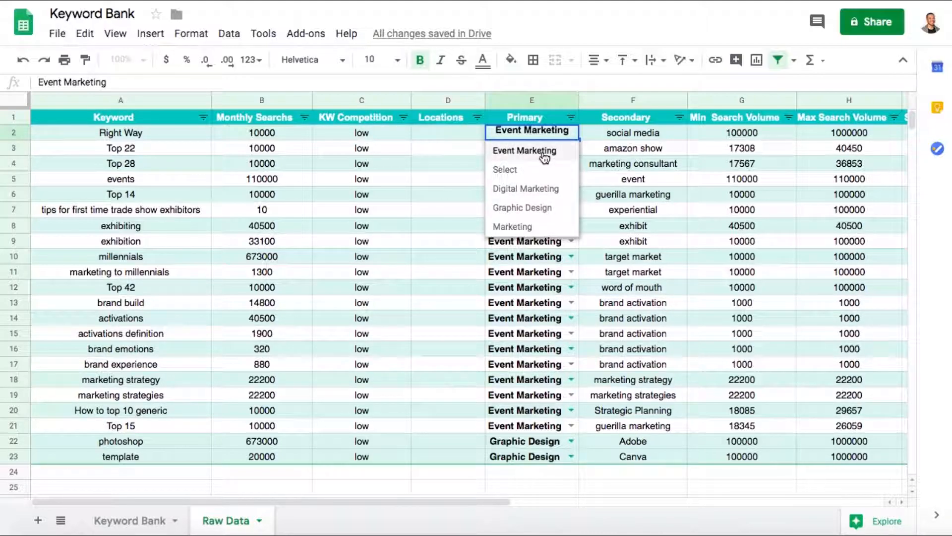
{"action": "left_click", "coordinate": [545, 190]}
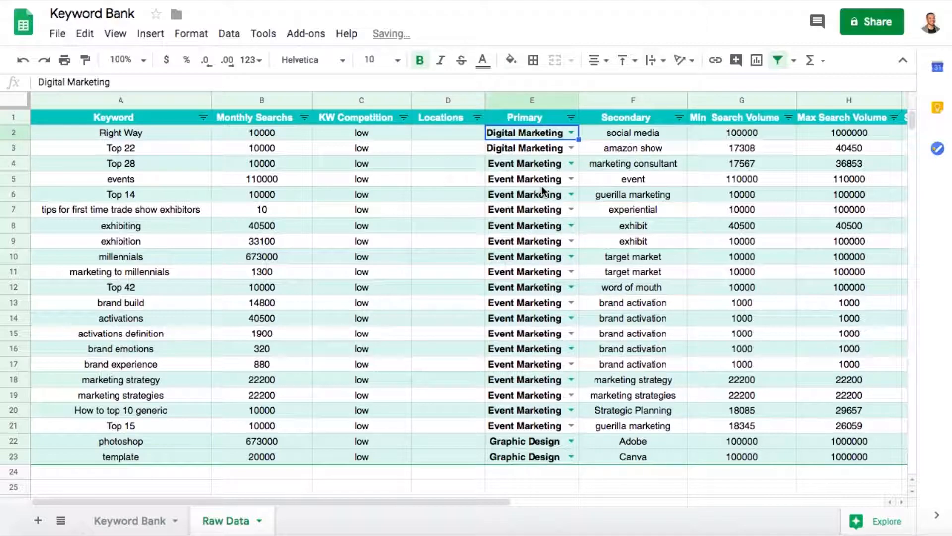
{"action": "left_click", "coordinate": [596, 167]}
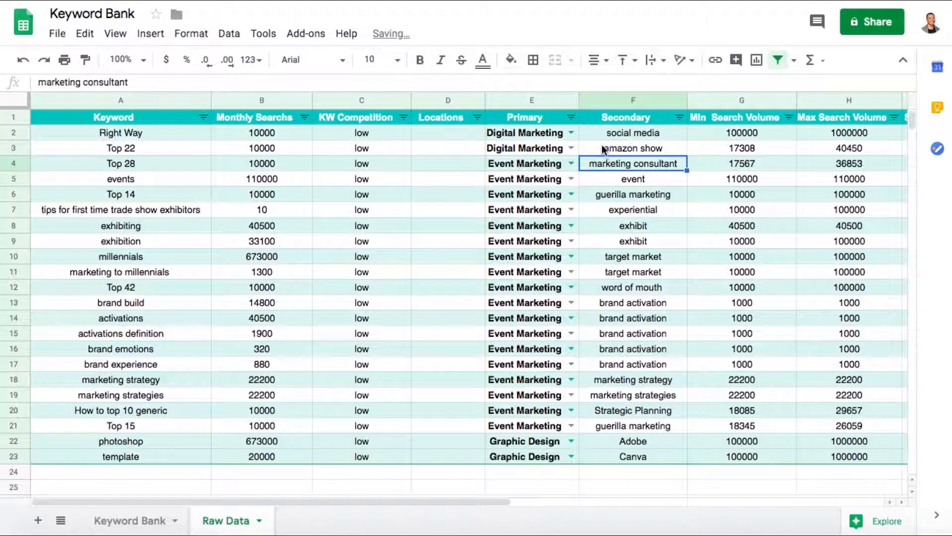
- Examine the Secondary, Min and Max Search Volume and Sec Competition columns, as well as the keyword rows of the Raw Data sheet
{"action": "left_click", "coordinate": [618, 116]}
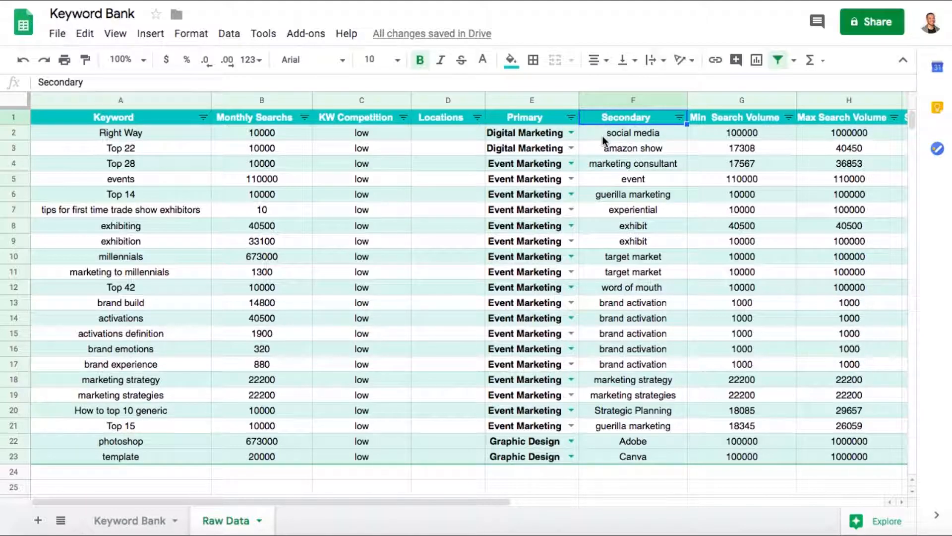
{"action": "scroll", "coordinate": [722, 136], "scroll_direction": "right", "scroll_amount": 2}
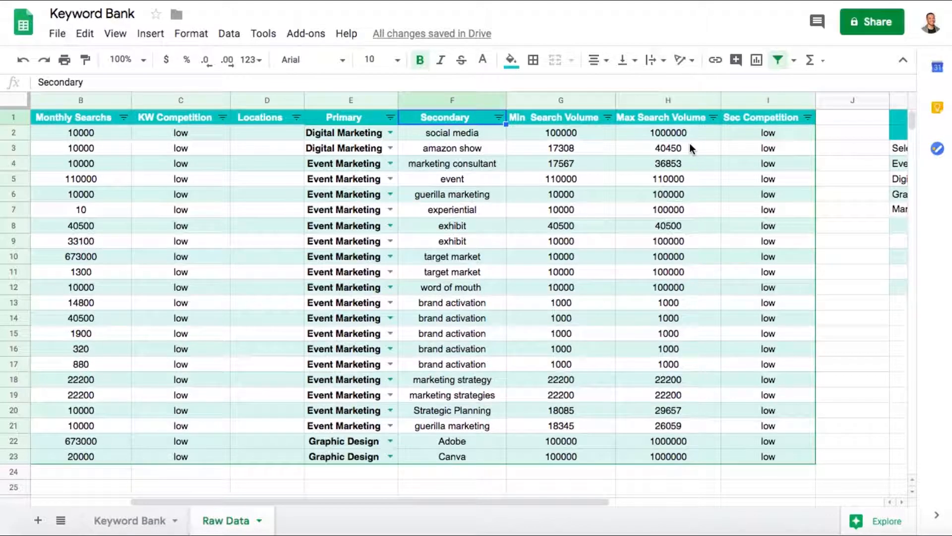
{"action": "scroll", "coordinate": [690, 143], "scroll_direction": "left", "scroll_amount": 2}
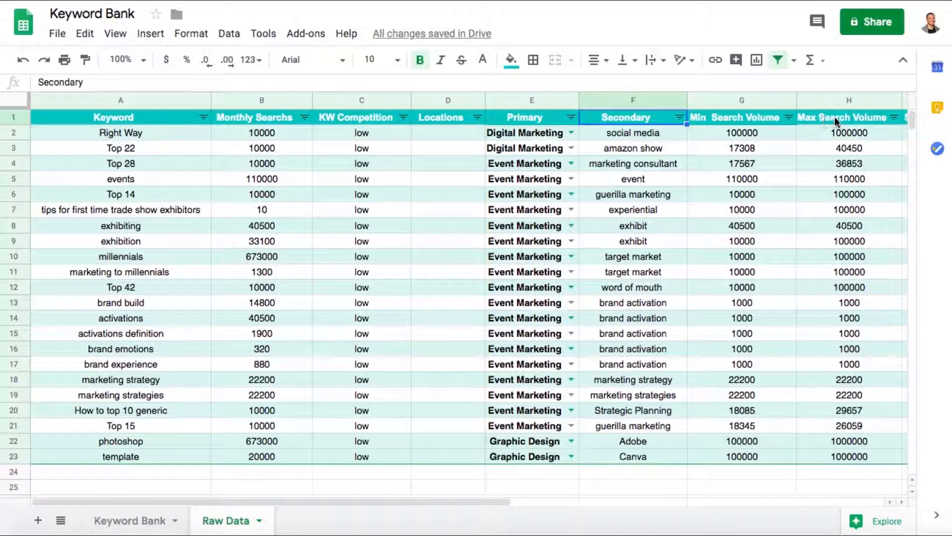
{"action": "scroll", "coordinate": [799, 237], "scroll_direction": "right", "scroll_amount": 2}
{"action": "scroll", "coordinate": [799, 237], "scroll_direction": "left", "scroll_amount": 2}
{"action": "scroll", "coordinate": [799, 236], "scroll_direction": "right", "scroll_amount": 2}
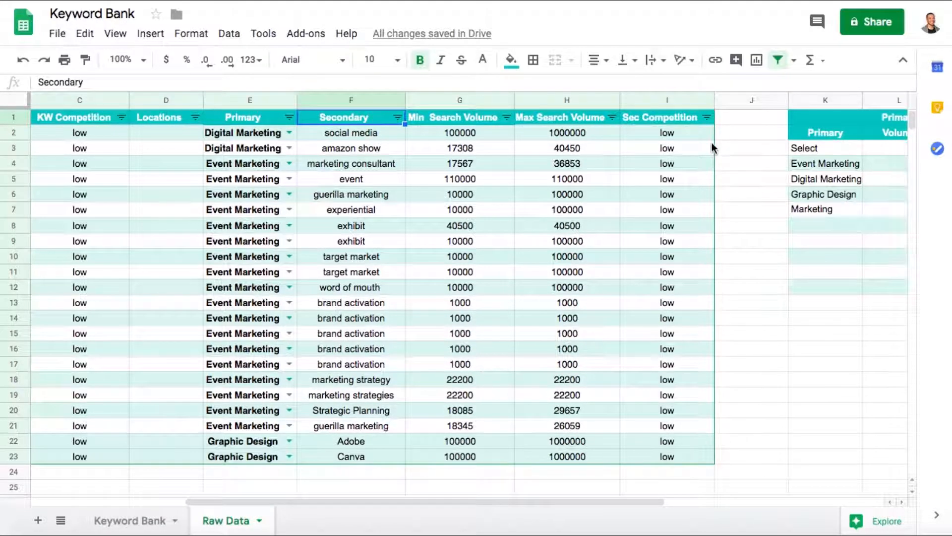
{"action": "scroll", "coordinate": [614, 249], "scroll_direction": "left", "scroll_amount": 2}
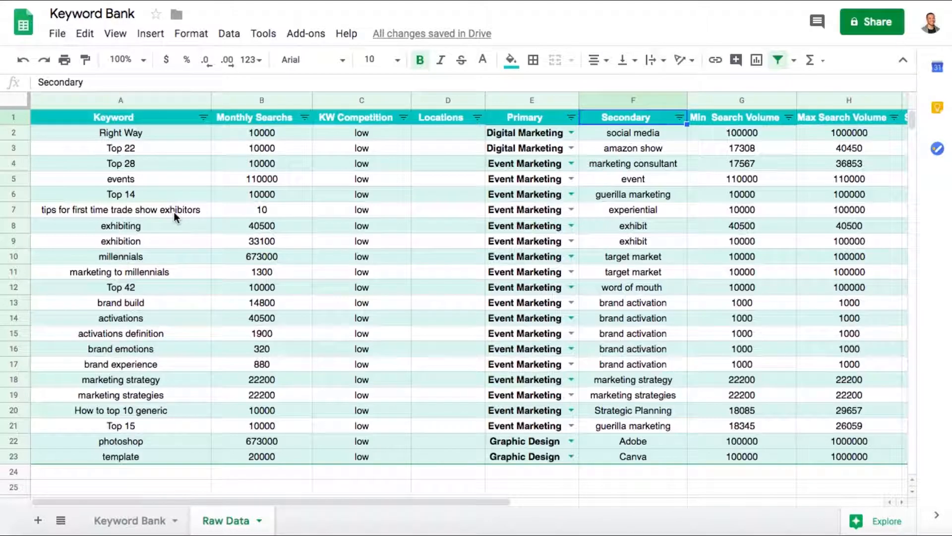
{"action": "scroll", "coordinate": [111, 449], "scroll_direction": "down", "scroll_amount": 3}
{"action": "scroll", "coordinate": [111, 448], "scroll_direction": "up", "scroll_amount": 2}
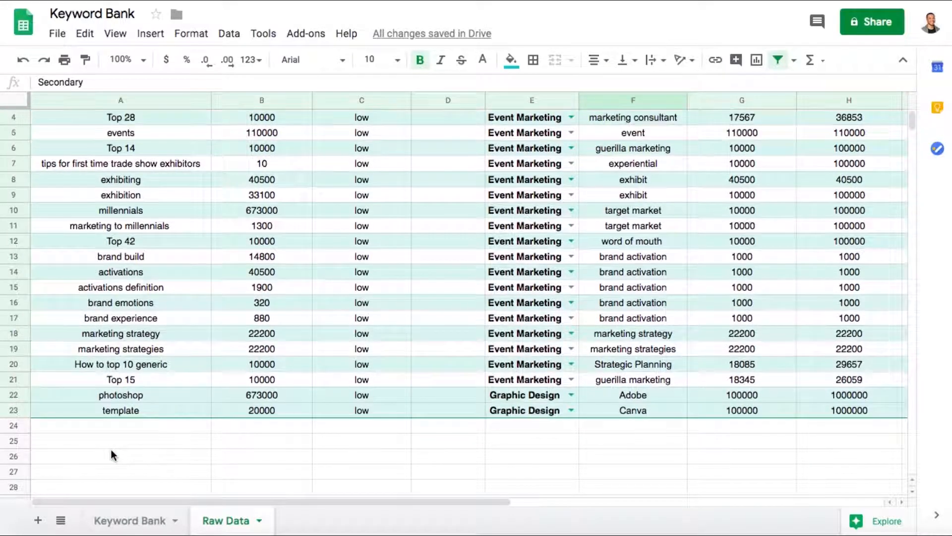
{"action": "scroll", "coordinate": [111, 448], "scroll_direction": "up", "scroll_amount": 1}
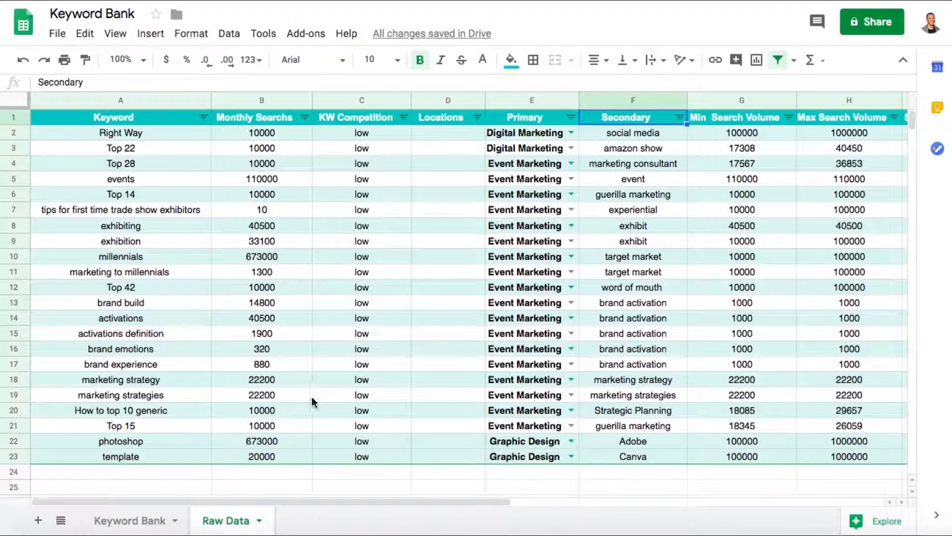
- Create a pivot table from range A1:I23 of the Raw Data sheet, placed at cell D10 of the existing Keyword Bank sheet
{"action": "left_click_drag", "start_coordinate": [75, 118], "coordinate": [419, 462]}
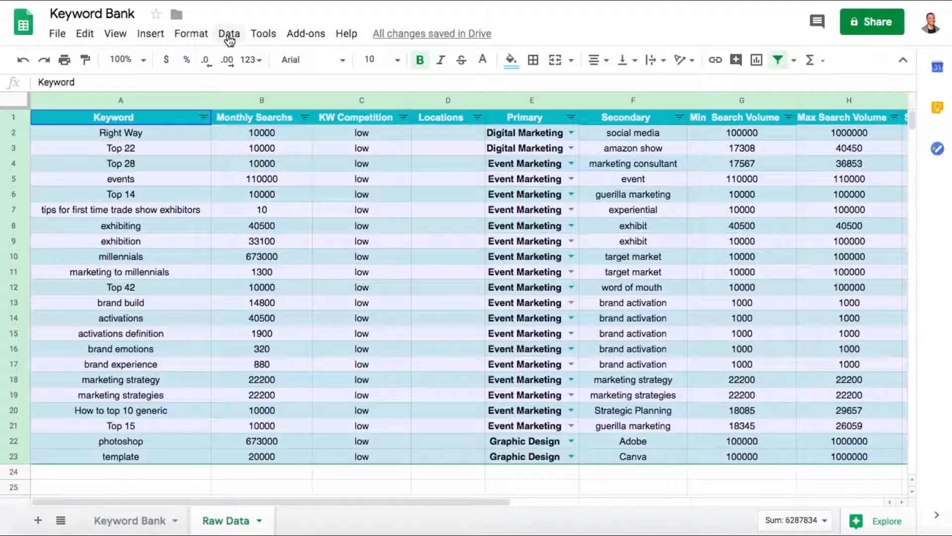
{"action": "left_click", "coordinate": [229, 34]}
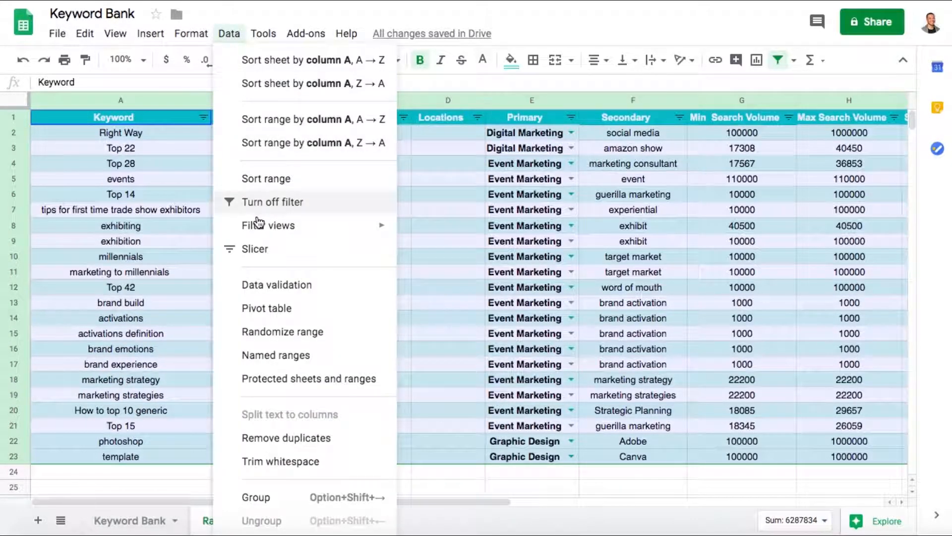
{"action": "left_click", "coordinate": [269, 308]}
{"action": "left_click", "coordinate": [369, 294]}
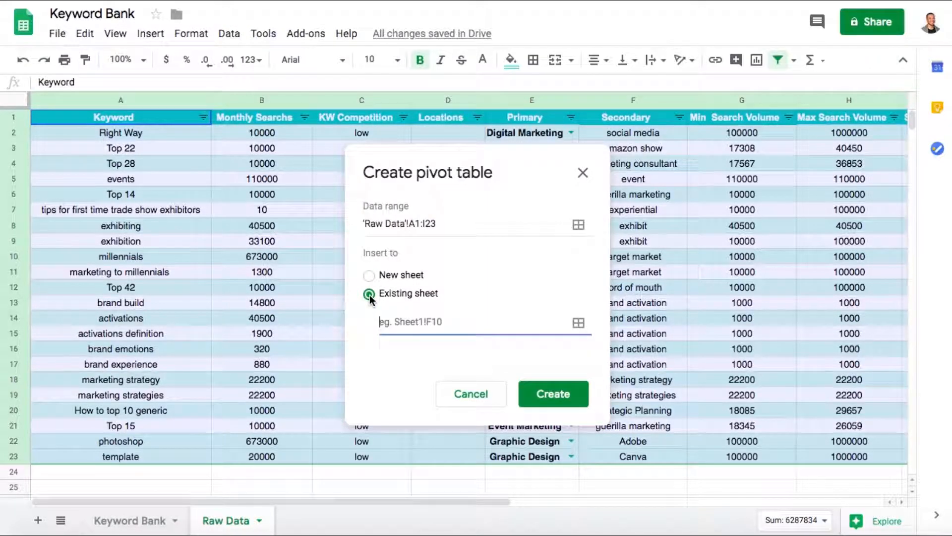
{"action": "left_click", "coordinate": [119, 520]}
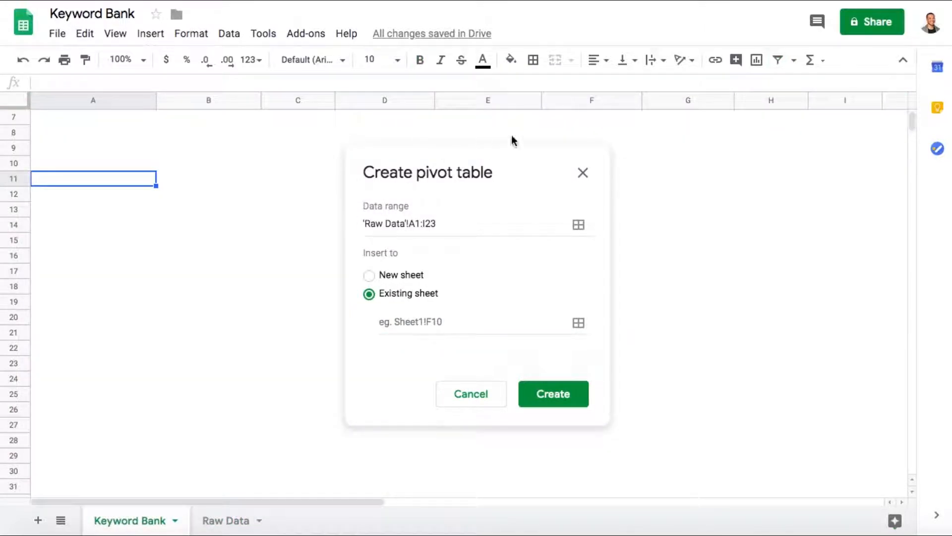
{"action": "left_click_drag", "start_coordinate": [432, 162], "coordinate": [674, 210]}
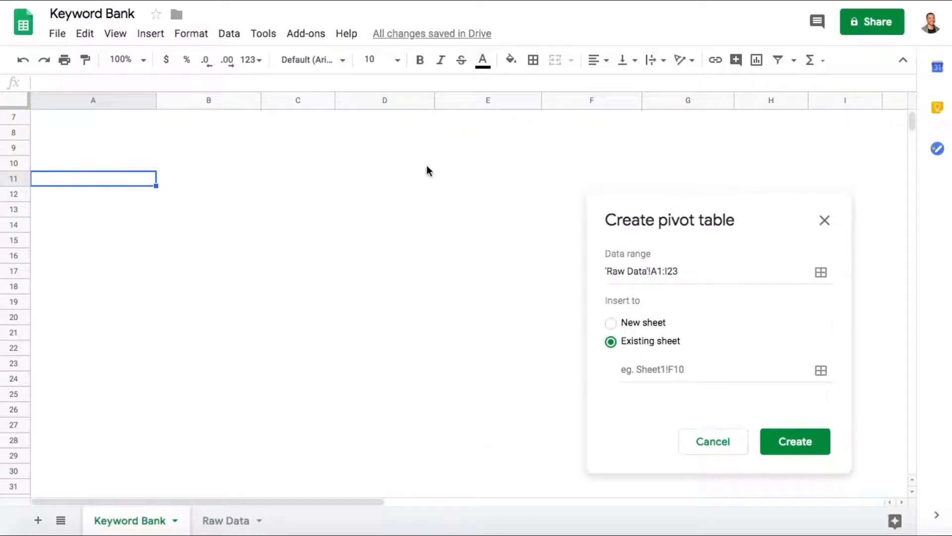
{"action": "left_click", "coordinate": [434, 168]}
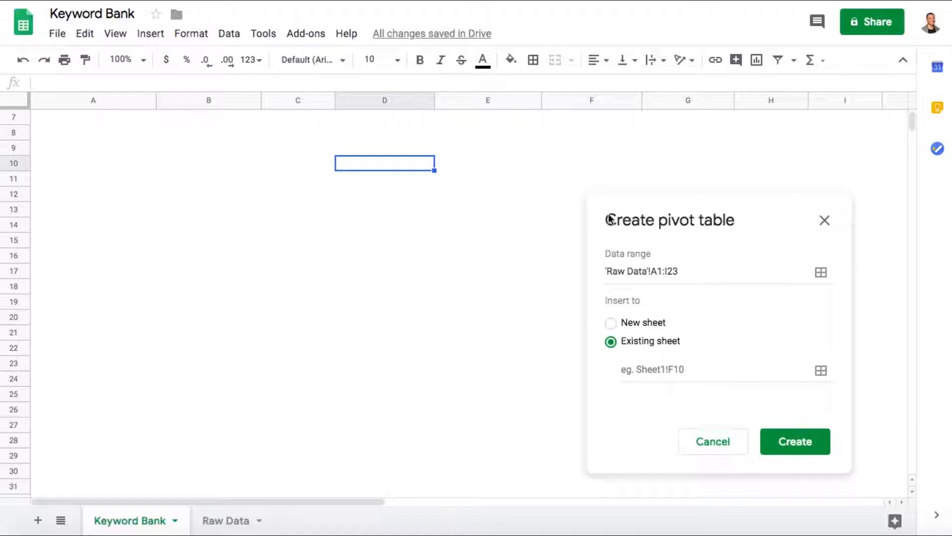
{"action": "left_click", "coordinate": [628, 368]}
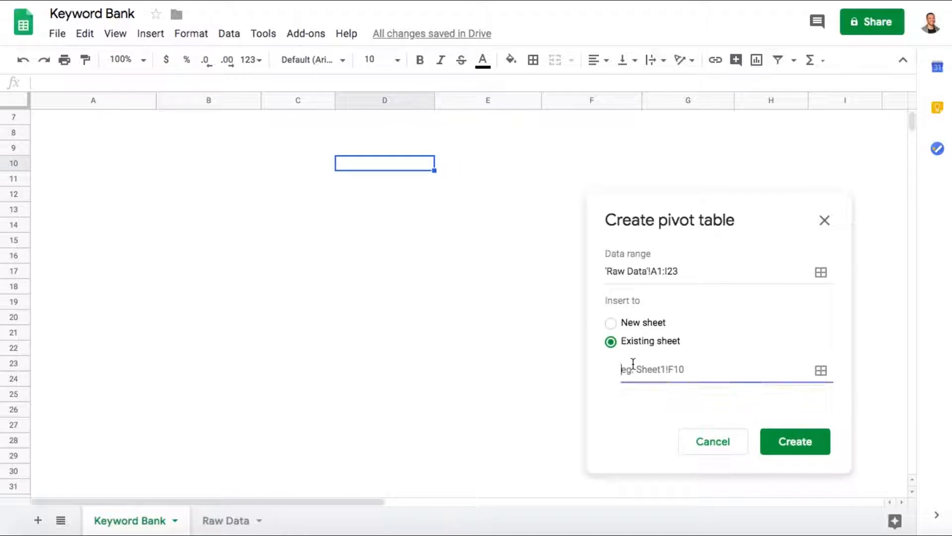
{"action": "left_click", "coordinate": [379, 162]}
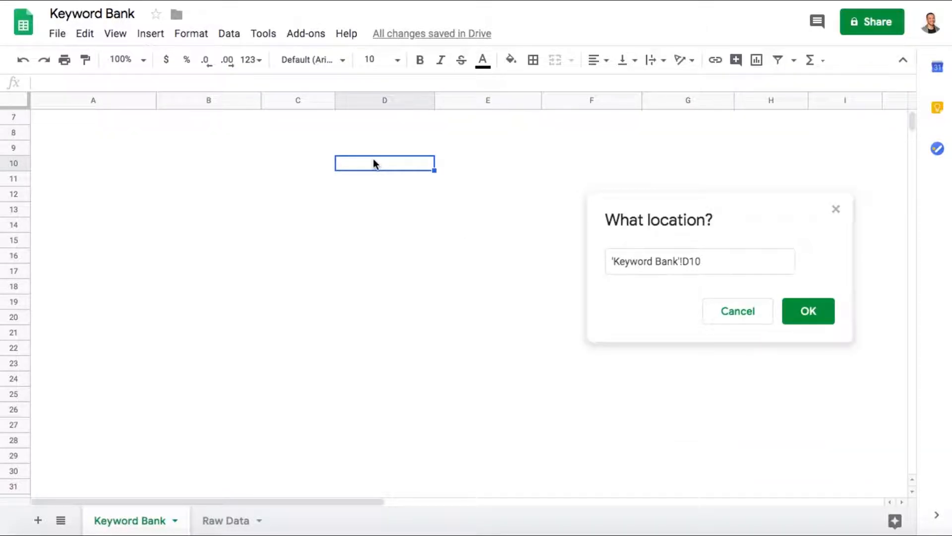
{"action": "left_click", "coordinate": [804, 313]}
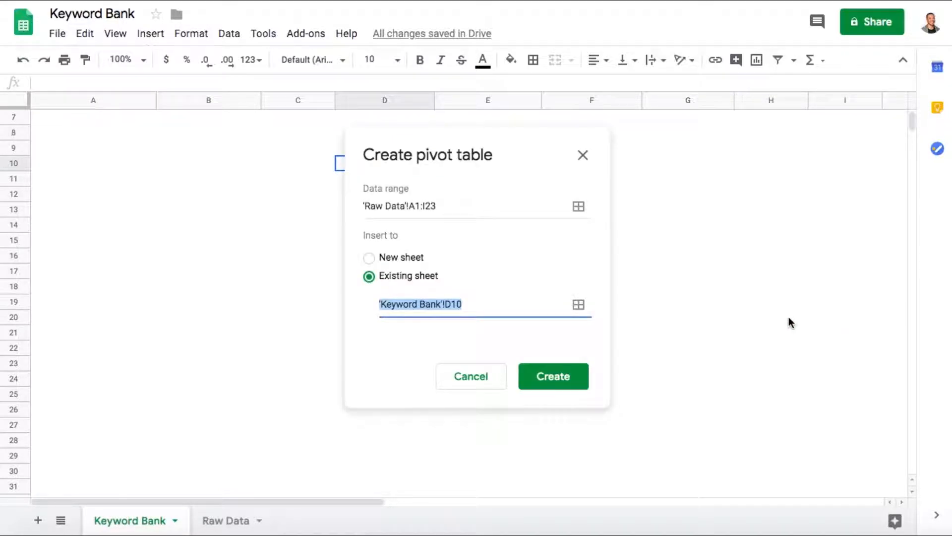
{"action": "left_click", "coordinate": [546, 377]}
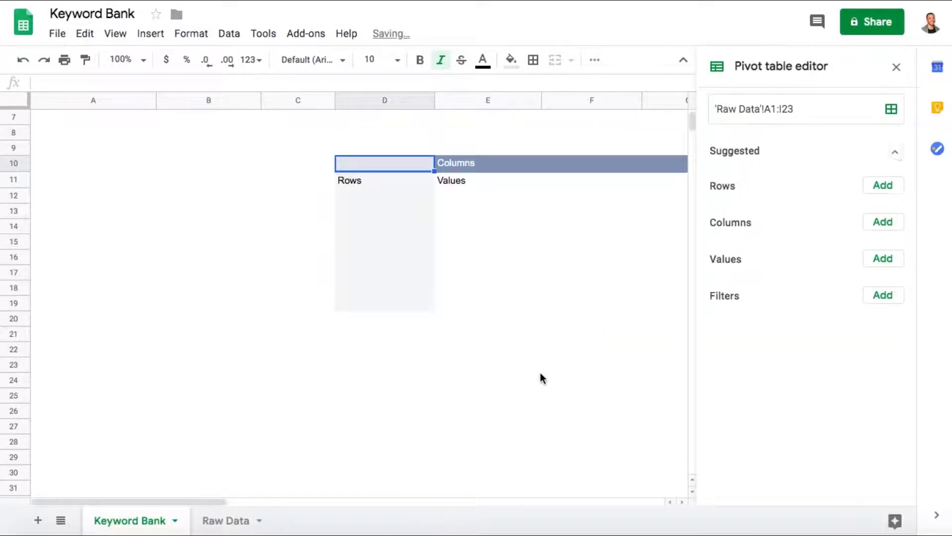
- Add Keyword and KW Competition as row fields of the pivot table, both with totals turned off
{"action": "left_click", "coordinate": [877, 281]}
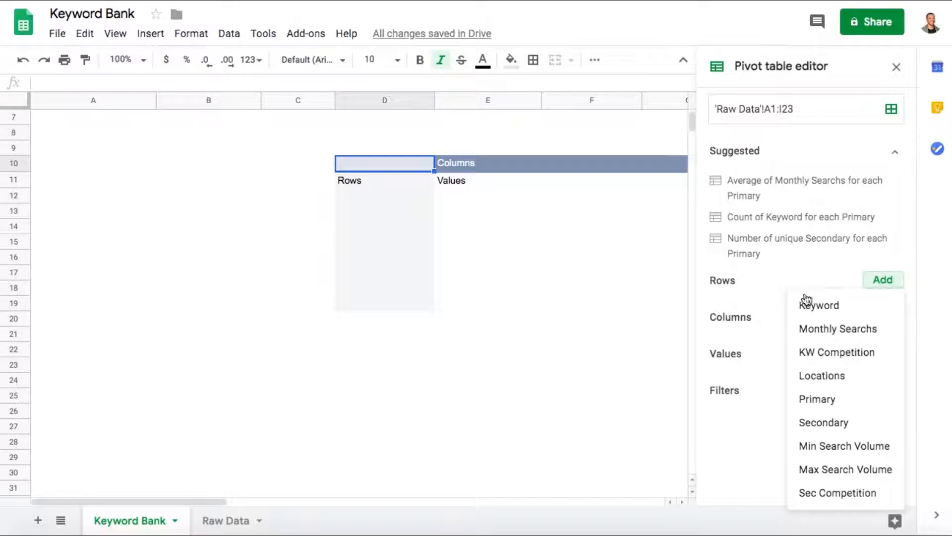
{"action": "left_click", "coordinate": [832, 306]}
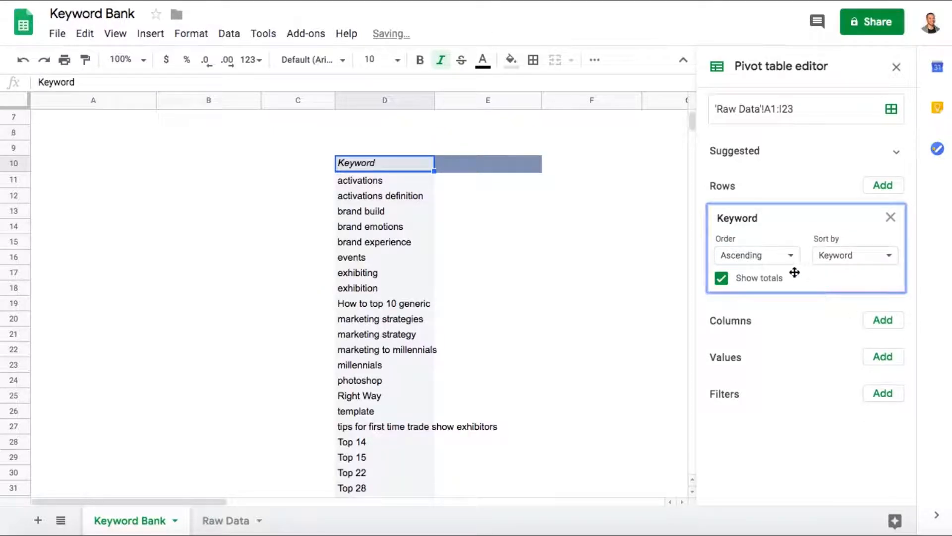
{"action": "left_click", "coordinate": [722, 279]}
{"action": "left_click", "coordinate": [886, 186]}
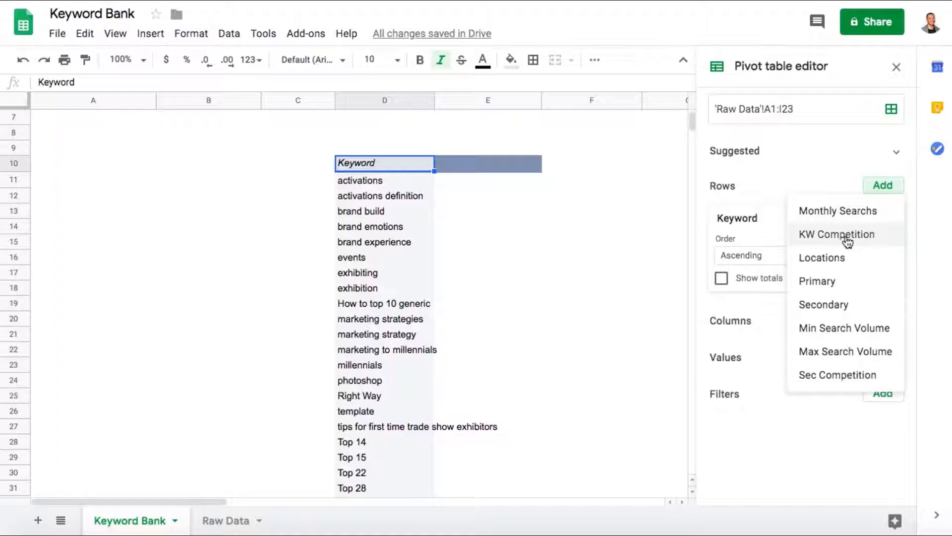
{"action": "left_click", "coordinate": [847, 238]}
{"action": "left_click", "coordinate": [722, 398]}
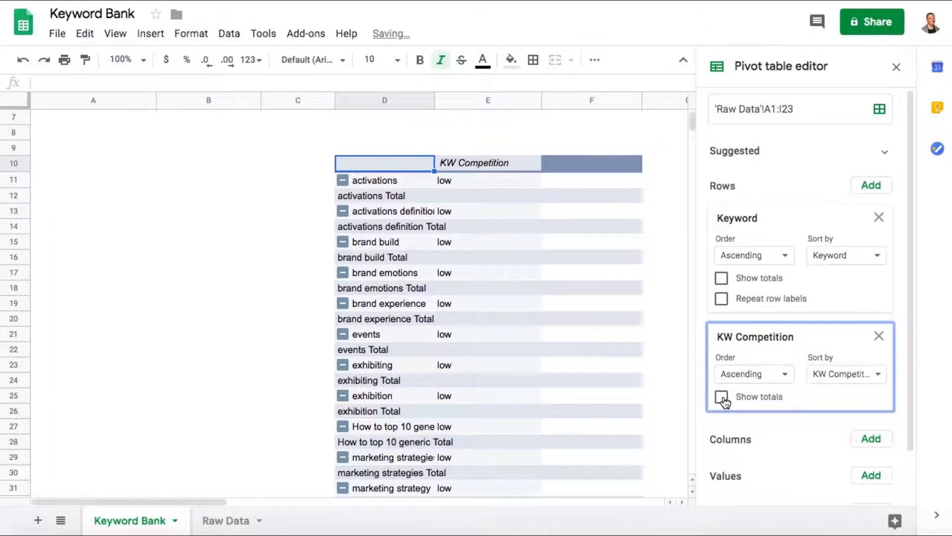
- Add Monthly Searchs as the third row field with its totals turned off, and leave the pivot table editor
{"action": "left_click", "coordinate": [877, 192]}
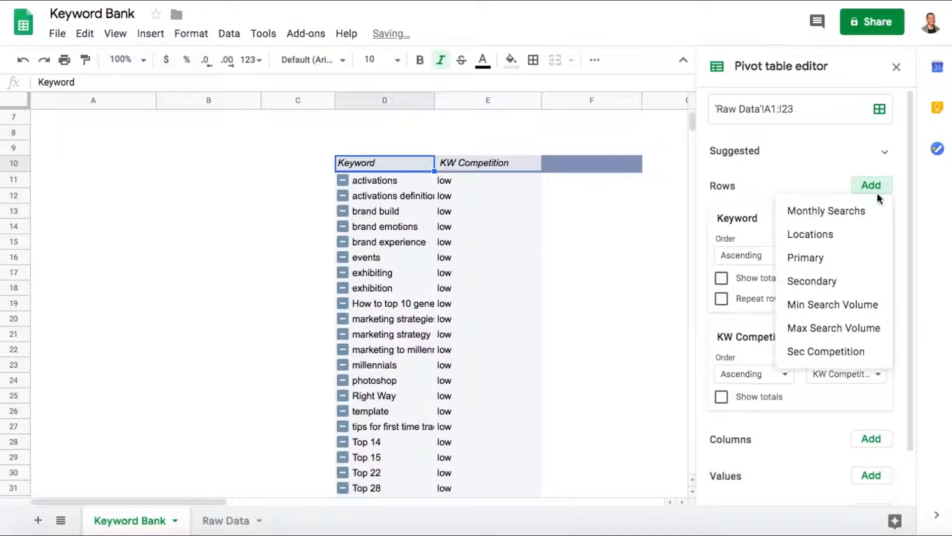
{"action": "left_click", "coordinate": [849, 217]}
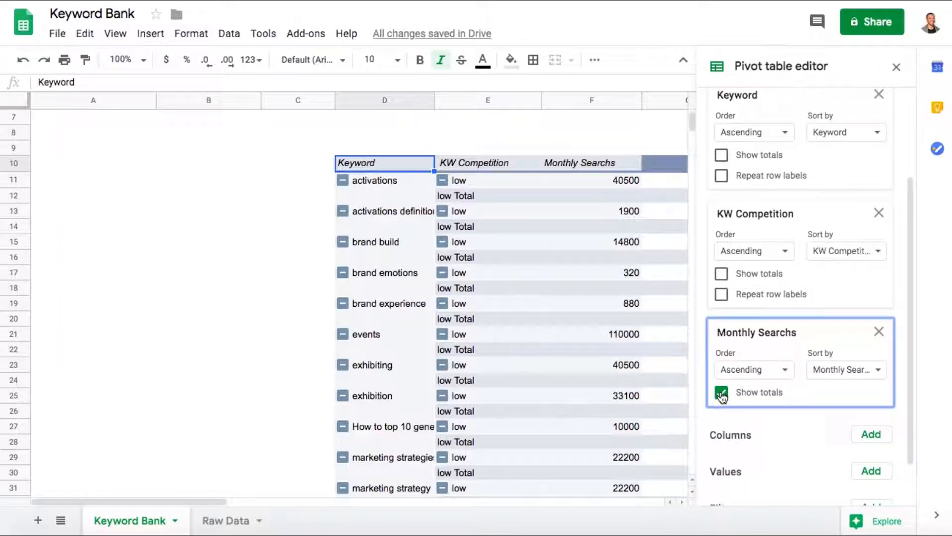
{"action": "left_click", "coordinate": [723, 395]}
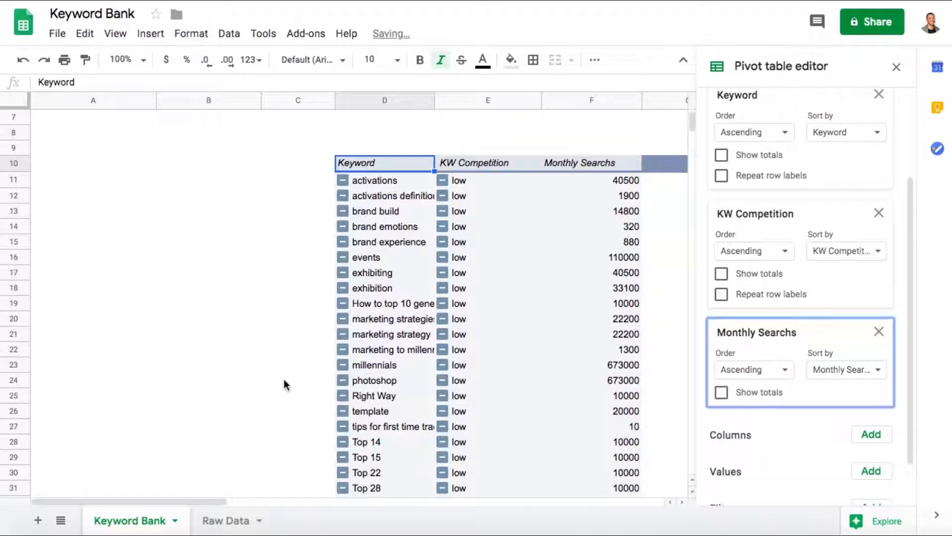
{"action": "left_click", "coordinate": [285, 384]}
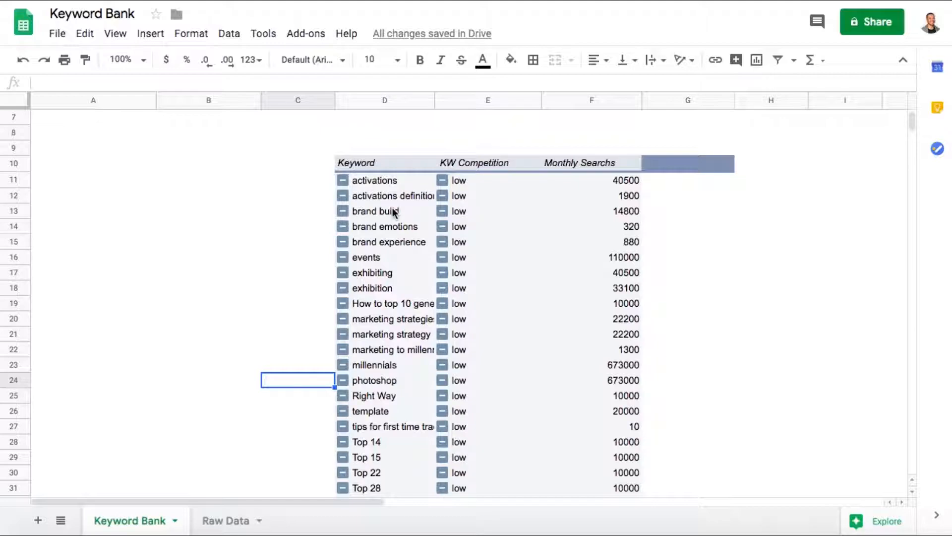
{"action": "scroll", "coordinate": [393, 212], "scroll_direction": "down", "scroll_amount": 3}
{"action": "scroll", "coordinate": [393, 213], "scroll_direction": "up", "scroll_amount": 4}
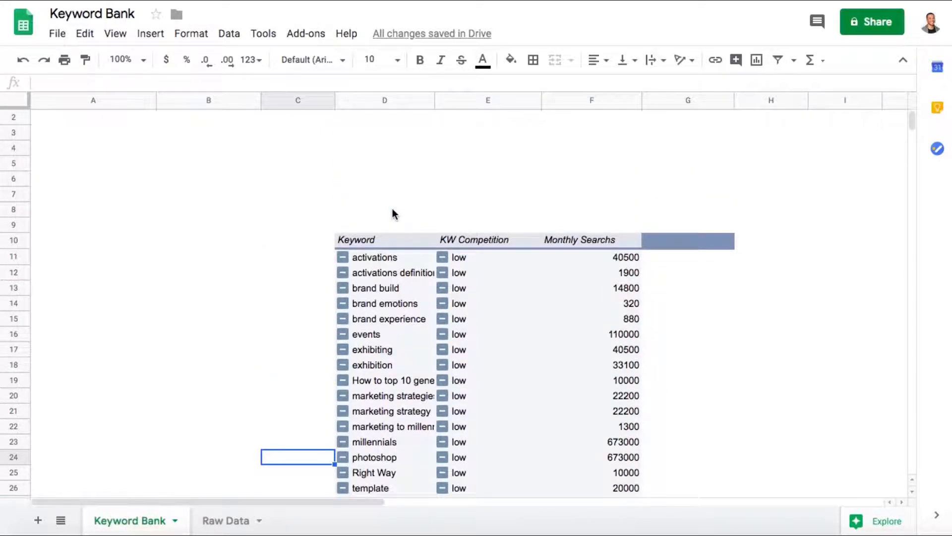
{"action": "scroll", "coordinate": [393, 212], "scroll_direction": "down", "scroll_amount": 2}
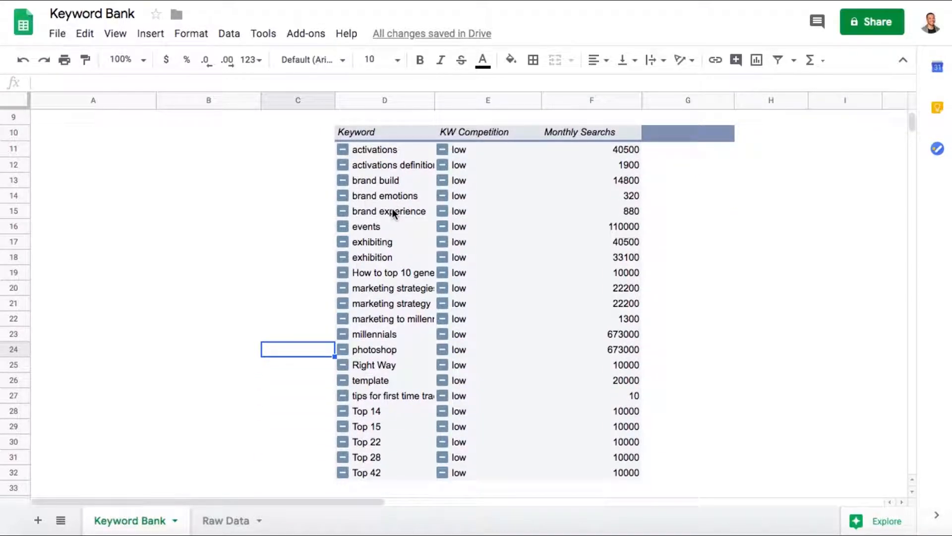
{"action": "scroll", "coordinate": [392, 212], "scroll_direction": "down", "scroll_amount": 1}
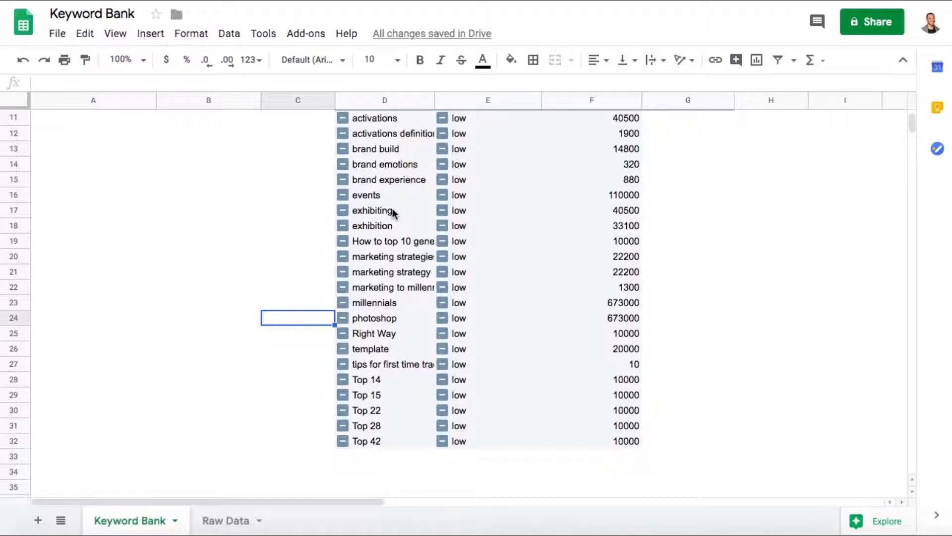
{"action": "scroll", "coordinate": [330, 458], "scroll_direction": "down", "scroll_amount": 10}
{"action": "scroll", "coordinate": [331, 457], "scroll_direction": "down", "scroll_amount": 2}
{"action": "scroll", "coordinate": [330, 455], "scroll_direction": "up", "scroll_amount": 15}
{"action": "scroll", "coordinate": [329, 455], "scroll_direction": "down", "scroll_amount": 1}
{"action": "scroll", "coordinate": [329, 455], "scroll_direction": "up", "scroll_amount": 3}
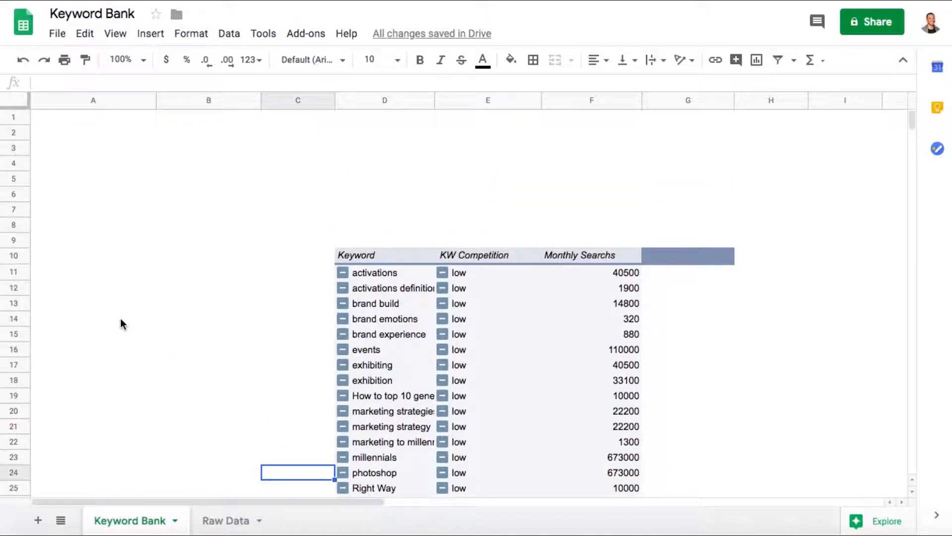
- Create a second pivot table from range A1:I23 of the Raw Data sheet, placed at cell A12 of the existing Keyword Bank sheet
{"action": "left_click", "coordinate": [206, 520]}
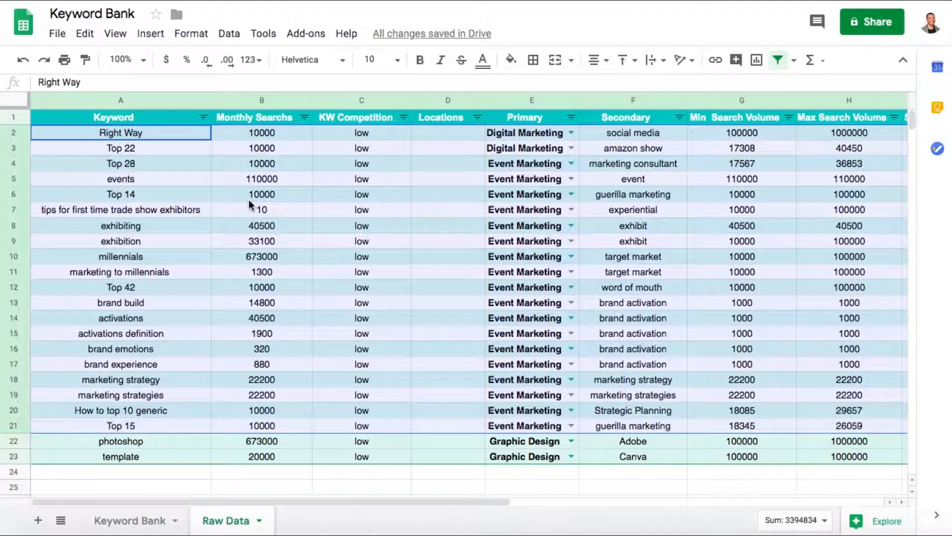
{"action": "left_click", "coordinate": [216, 461]}
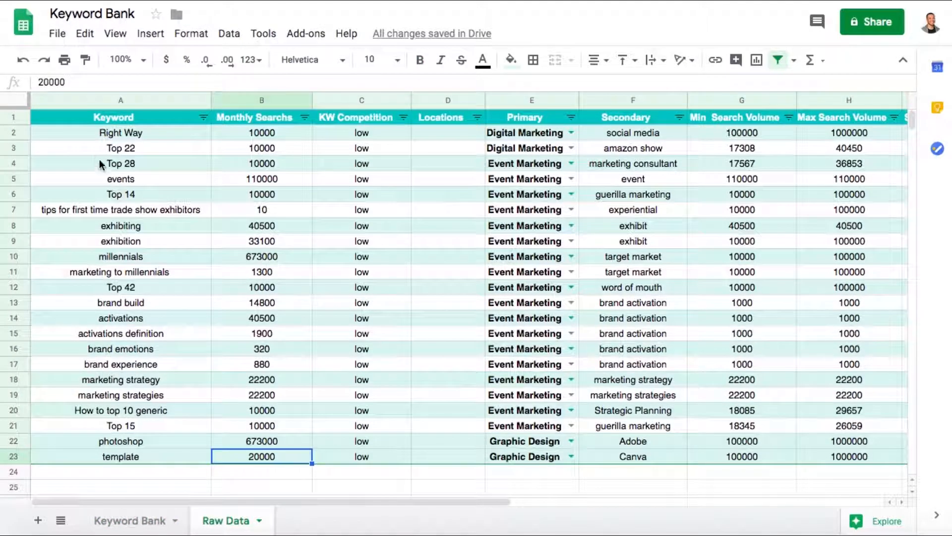
{"action": "left_click", "coordinate": [77, 119]}
{"action": "left_click_drag", "start_coordinate": [76, 116], "coordinate": [211, 452]}
{"action": "scroll", "coordinate": [210, 456], "scroll_direction": "left", "scroll_amount": 10}
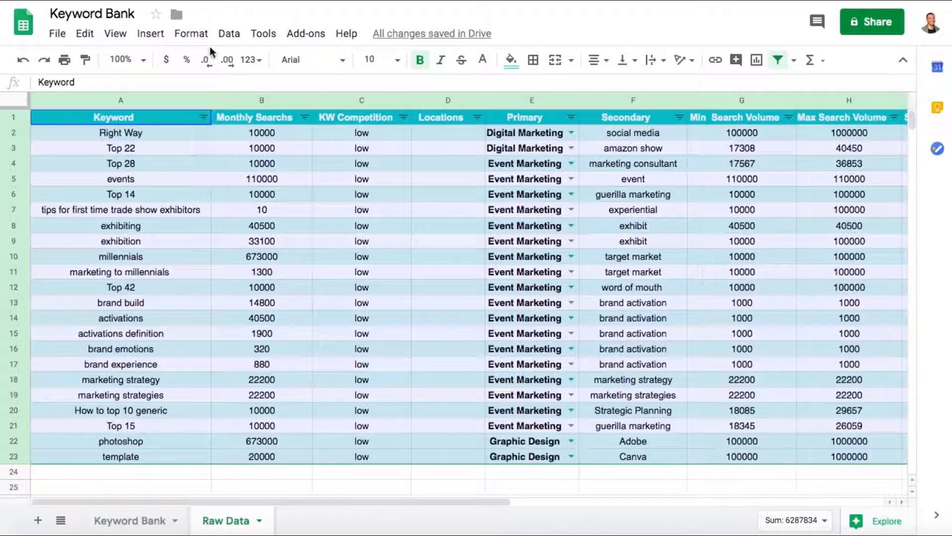
{"action": "left_click", "coordinate": [229, 33]}
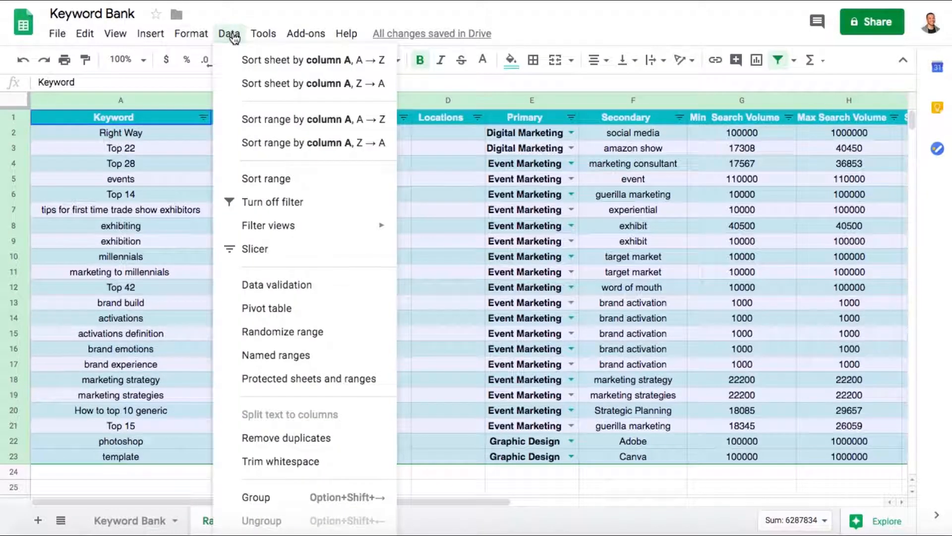
{"action": "left_click", "coordinate": [261, 310]}
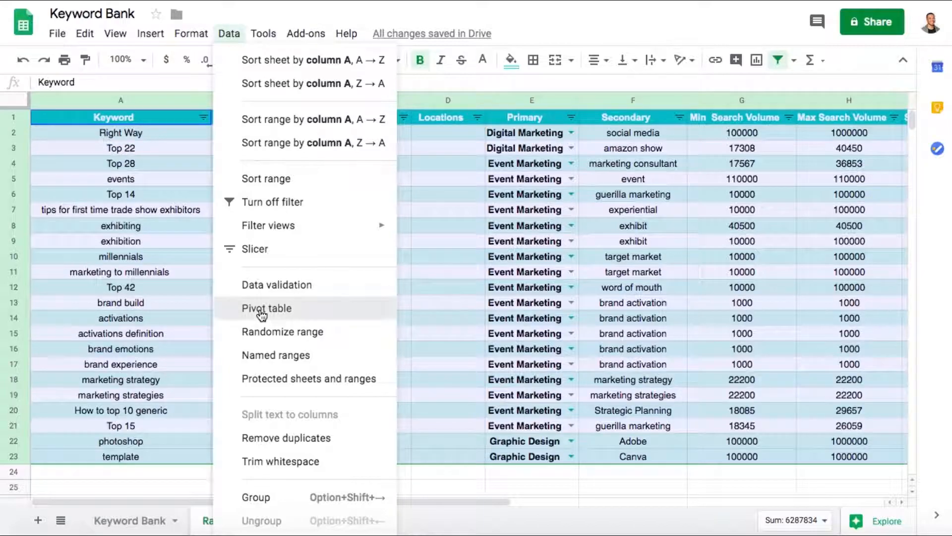
{"action": "left_click", "coordinate": [373, 294]}
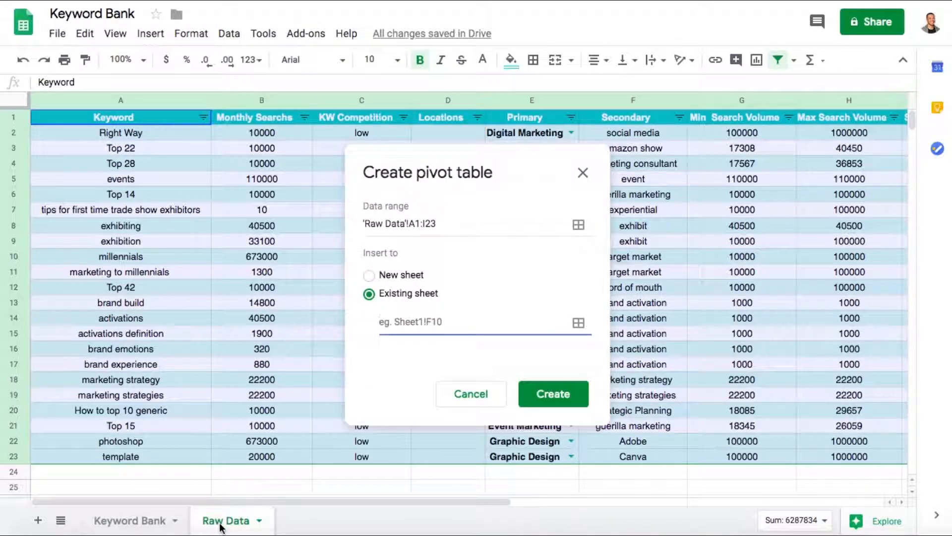
{"action": "left_click", "coordinate": [149, 524]}
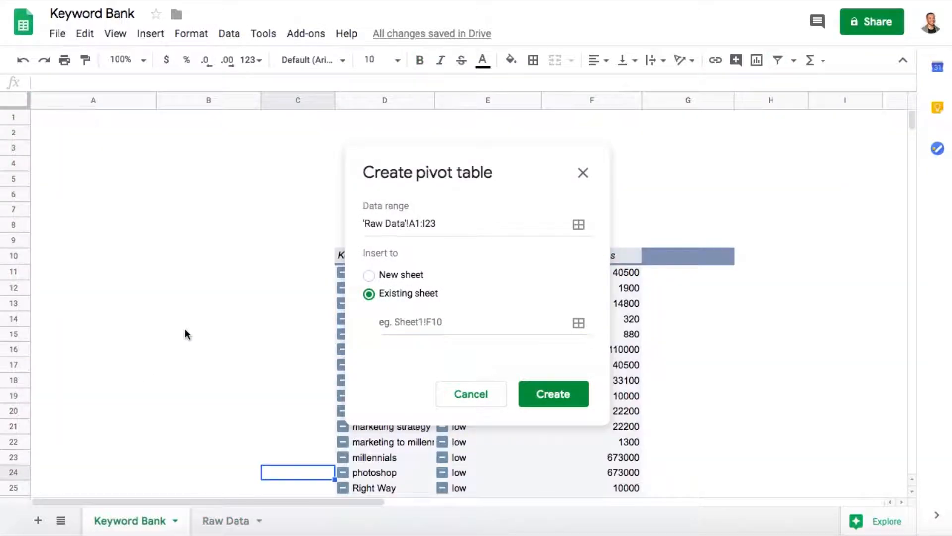
{"action": "left_click", "coordinate": [38, 288]}
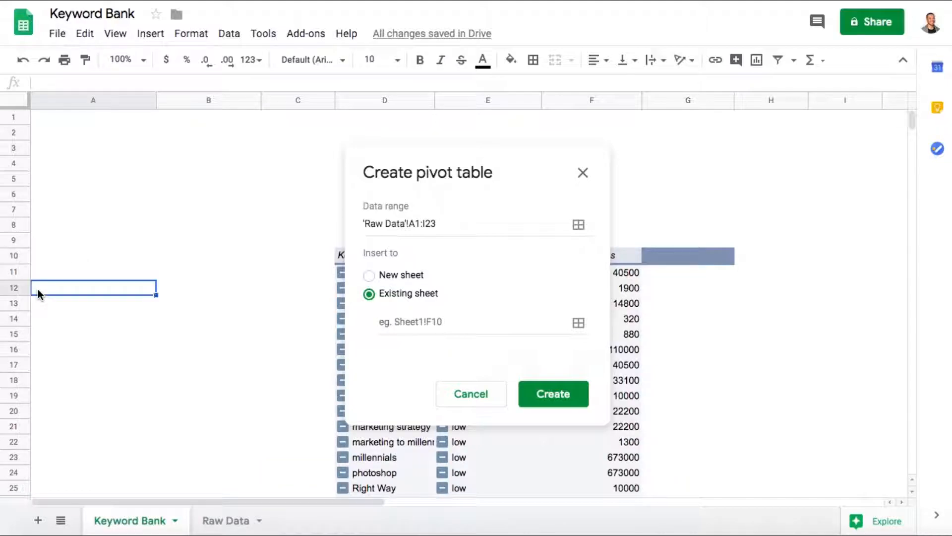
{"action": "left_click", "coordinate": [420, 326]}
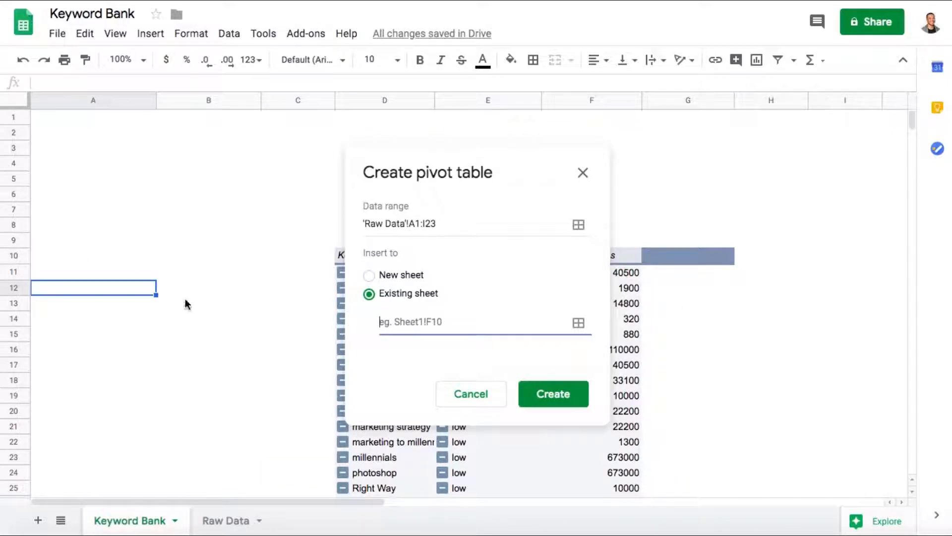
{"action": "left_click", "coordinate": [46, 288]}
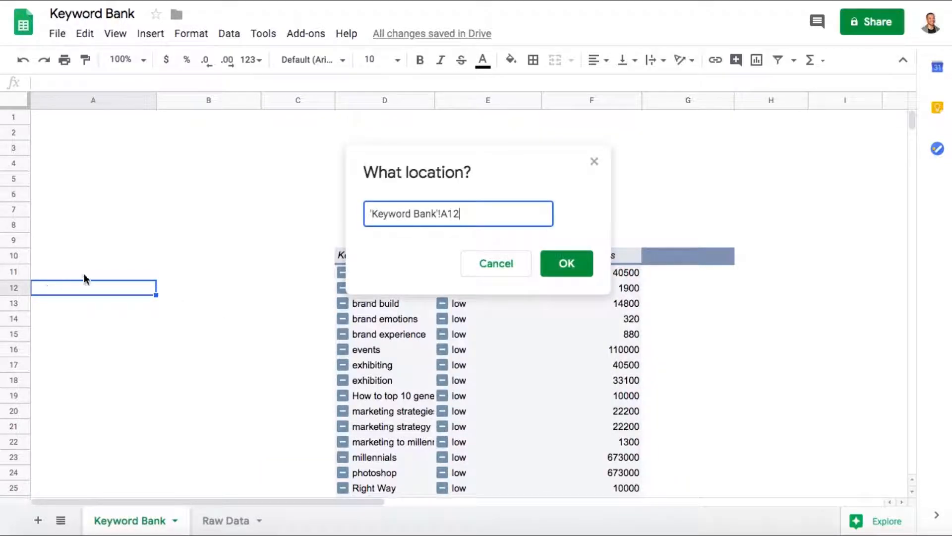
{"action": "left_click", "coordinate": [559, 263]}
{"action": "left_click", "coordinate": [568, 387]}
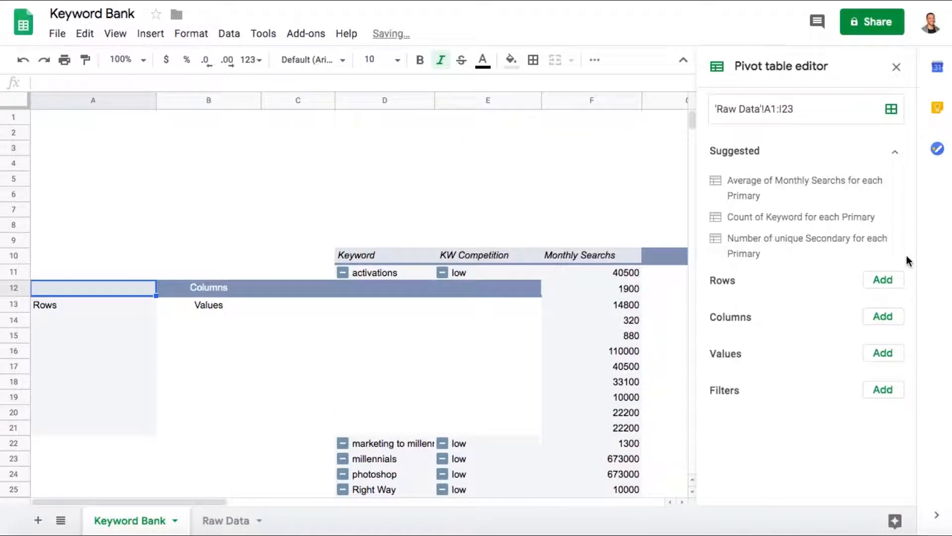
- Add Secondary and Sec Competition as row fields of the new pivot table, both with totals turned off
{"action": "left_click", "coordinate": [885, 280]}
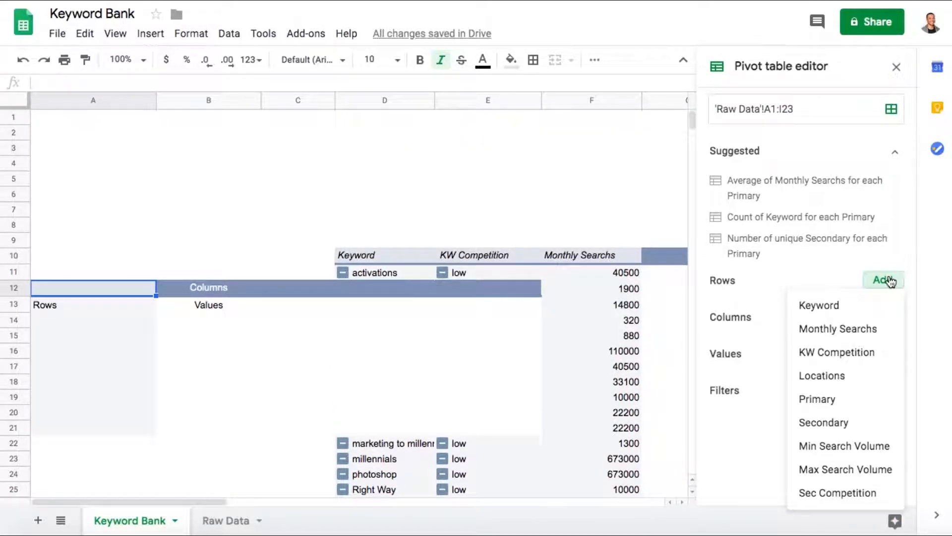
{"action": "left_click", "coordinate": [823, 424]}
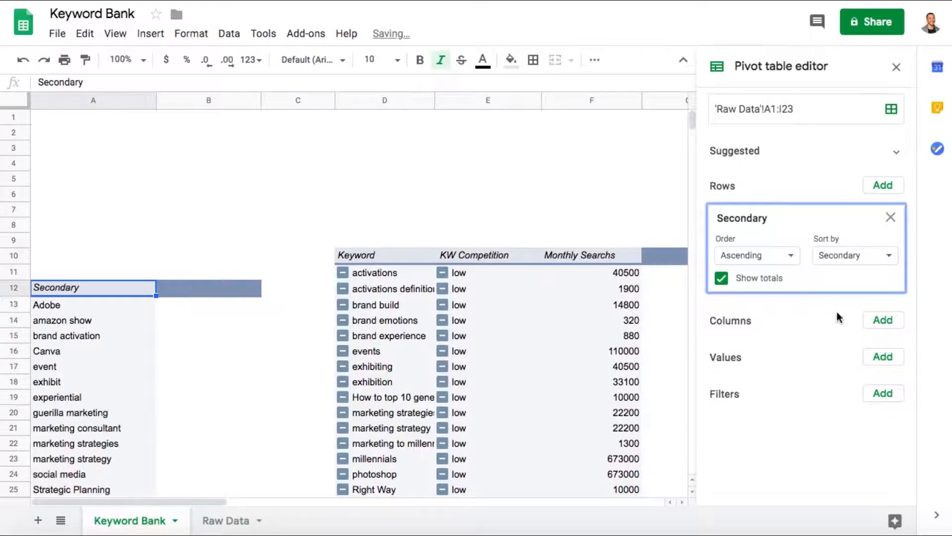
{"action": "left_click", "coordinate": [723, 279]}
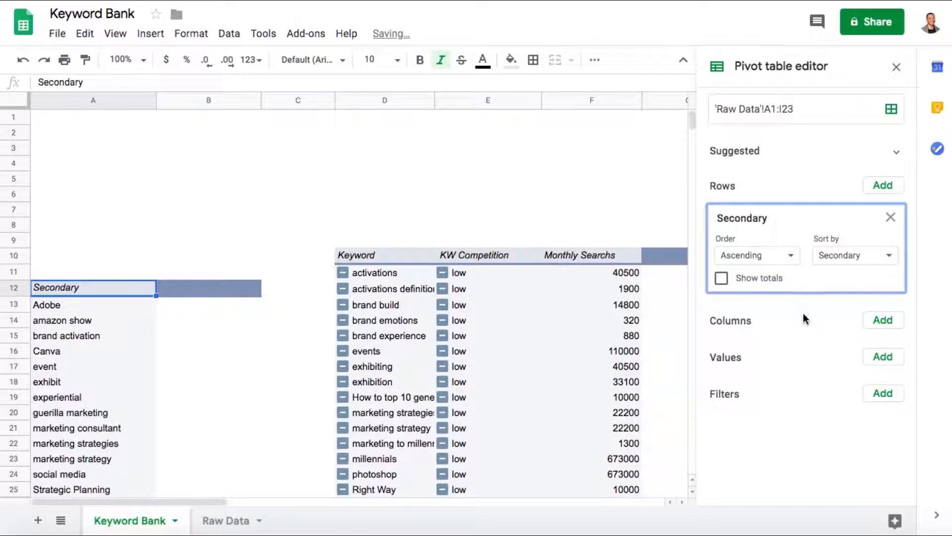
{"action": "left_click", "coordinate": [885, 187]}
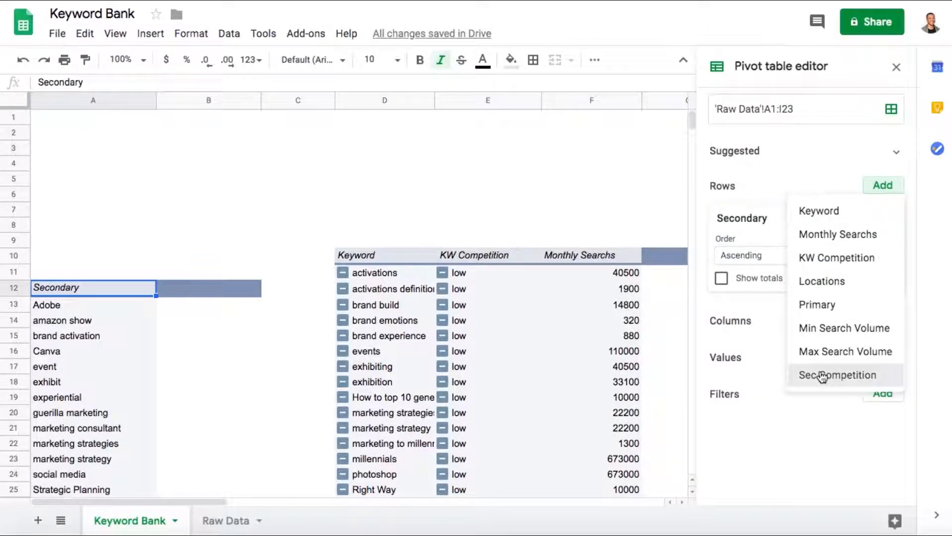
{"action": "left_click", "coordinate": [823, 375]}
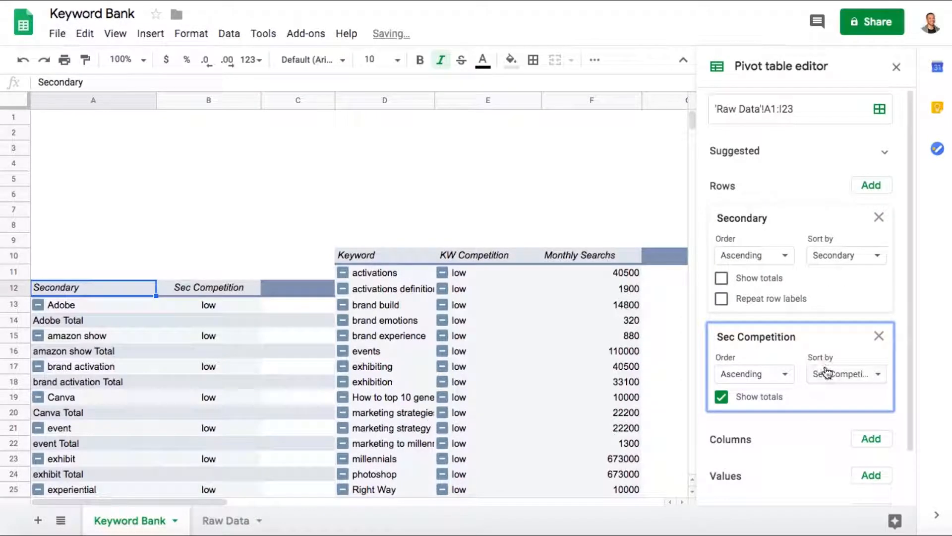
{"action": "left_click", "coordinate": [721, 397]}
{"action": "left_click", "coordinate": [871, 185]}
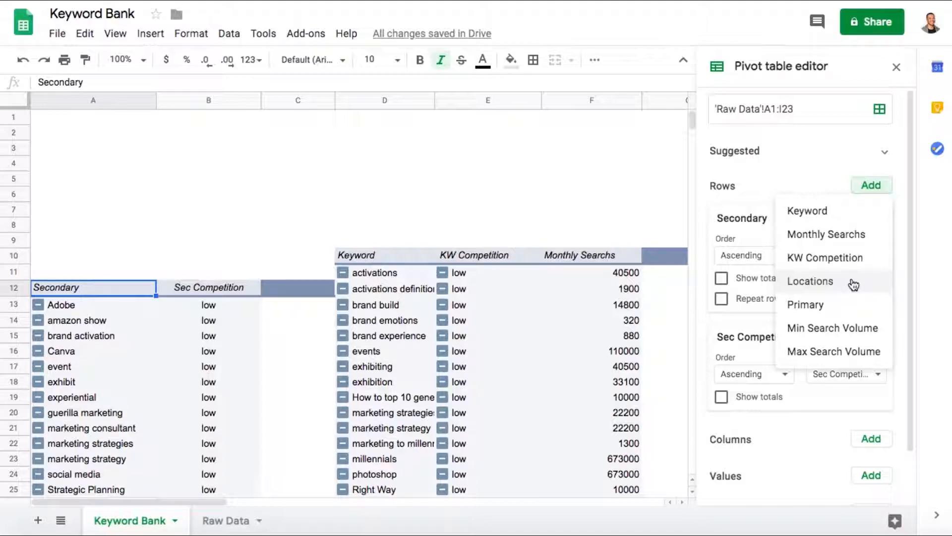
{"action": "left_click", "coordinate": [792, 176]}
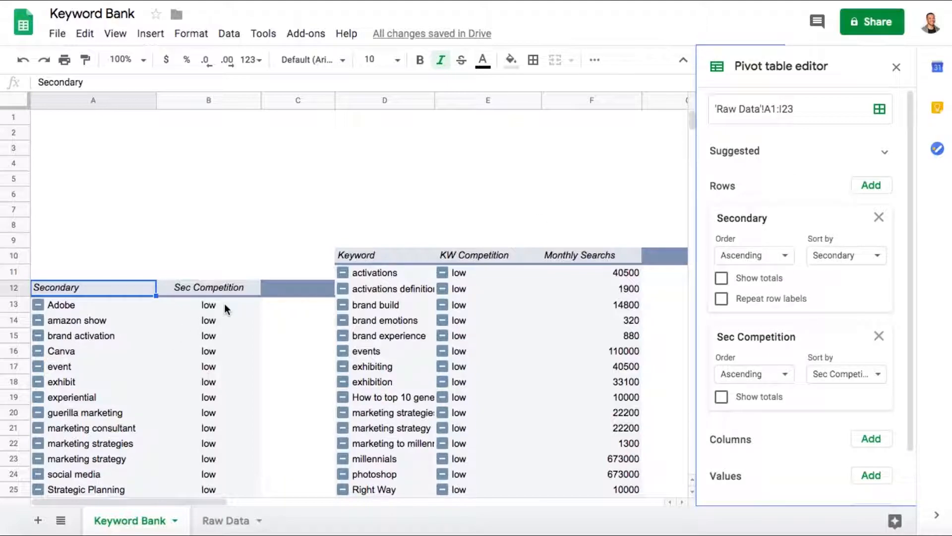
- Collapse the KW Competition groups in the keyword pivot table and expand them again
{"action": "scroll", "coordinate": [224, 309], "scroll_direction": "down", "scroll_amount": 1}
{"action": "scroll", "coordinate": [224, 308], "scroll_direction": "down", "scroll_amount": 4}
{"action": "scroll", "coordinate": [225, 309], "scroll_direction": "up", "scroll_amount": 1}
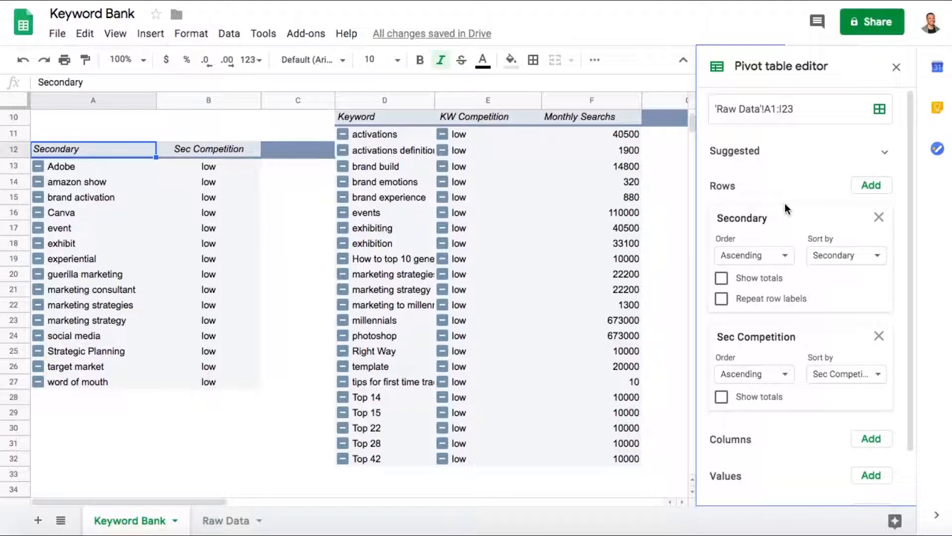
{"action": "scroll", "coordinate": [448, 290], "scroll_direction": "up", "scroll_amount": 1}
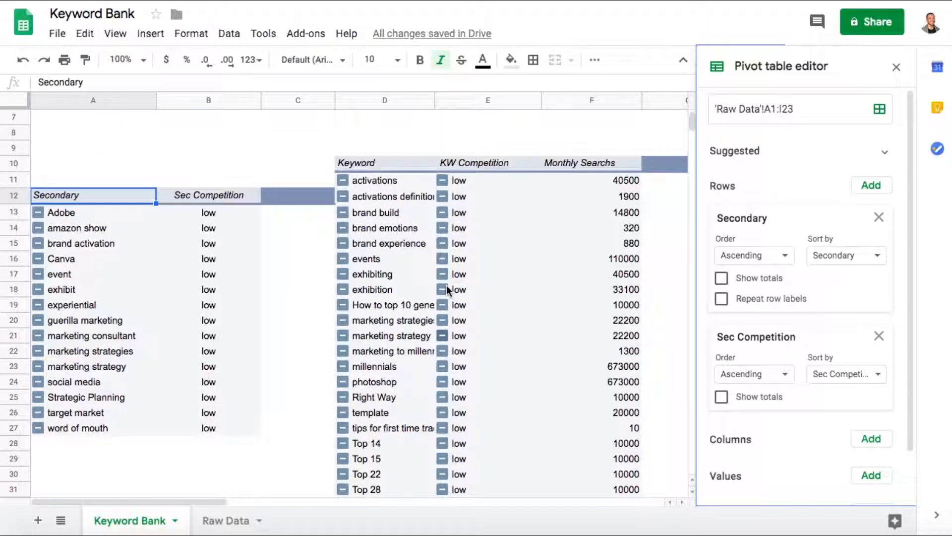
{"action": "left_click", "coordinate": [442, 290]}
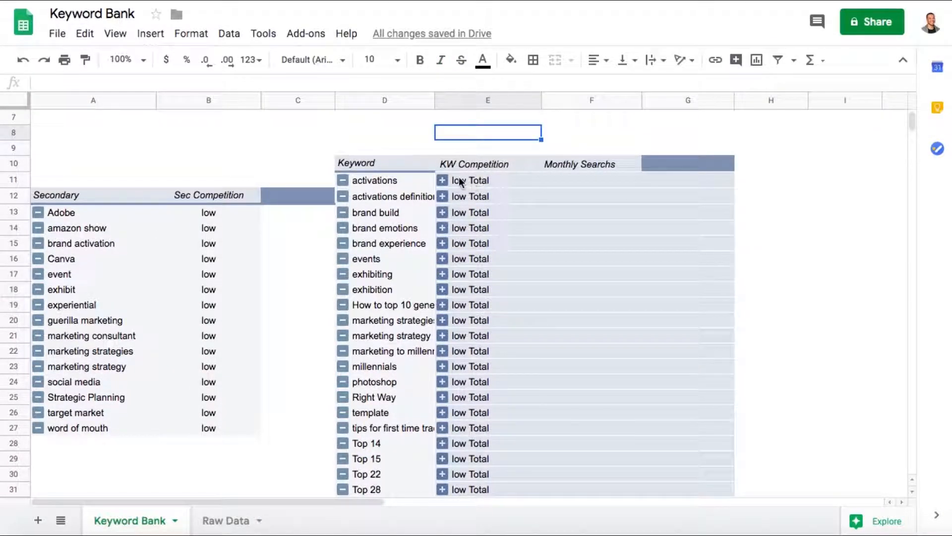
{"action": "left_click", "coordinate": [447, 178]}
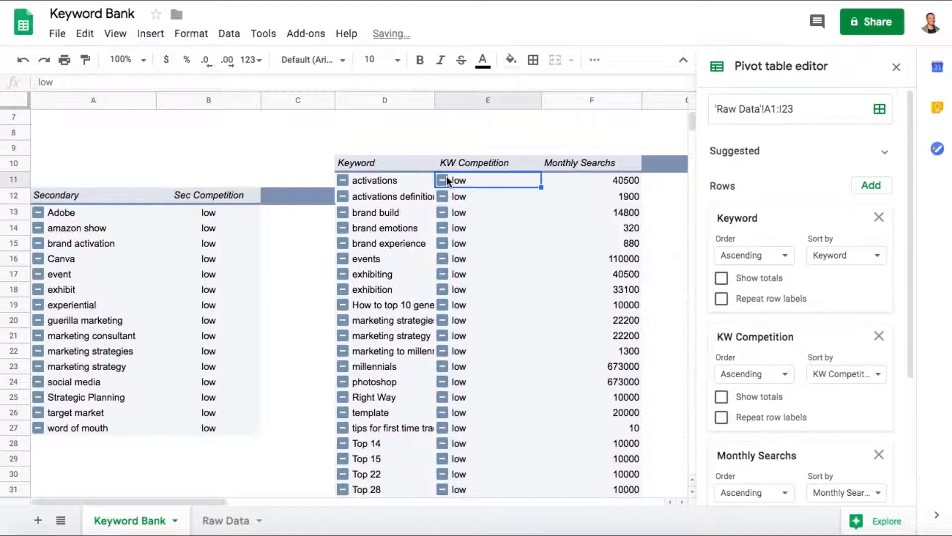
{"action": "left_click", "coordinate": [446, 179]}
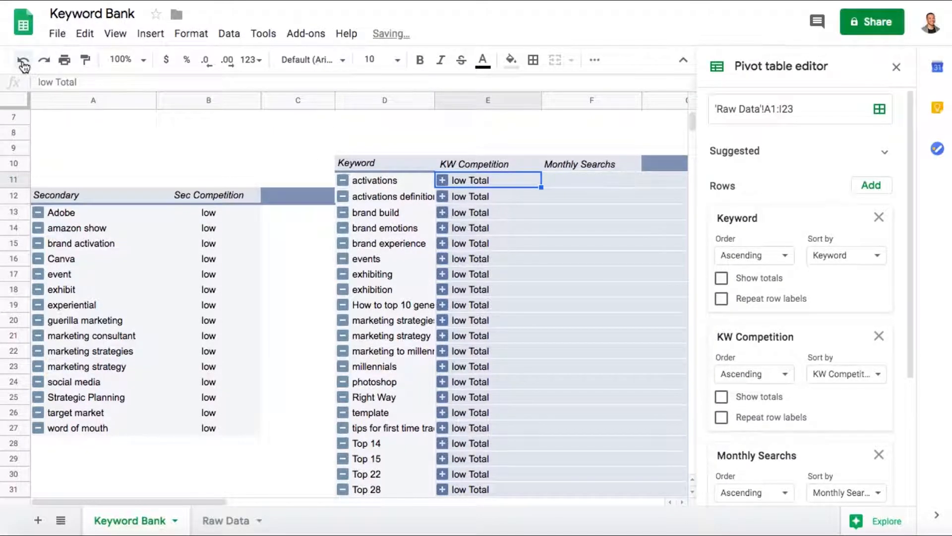
{"action": "left_click", "coordinate": [442, 289]}
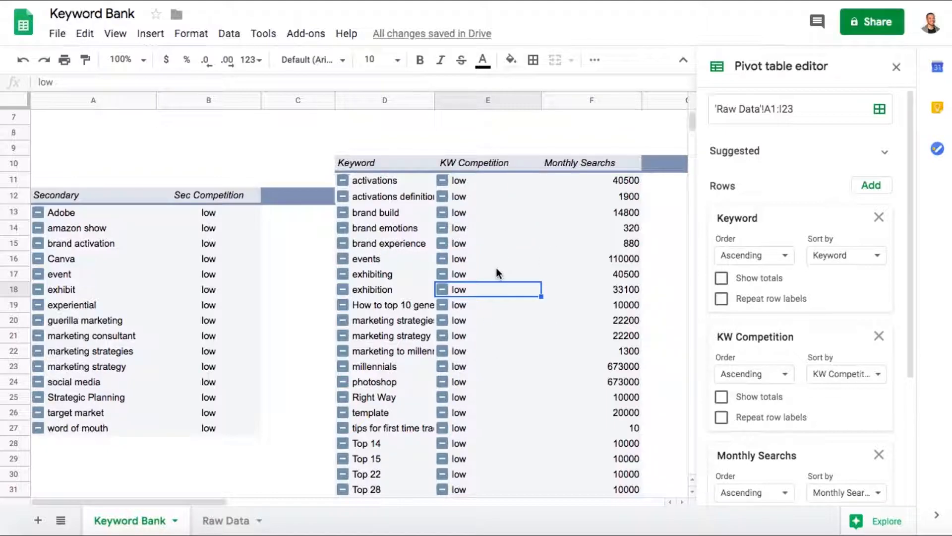
- Add a slicer based on the keyword pivot table's data, move it directly above the table's headers and widen it
{"action": "scroll", "coordinate": [500, 224], "scroll_direction": "up", "scroll_amount": 2}
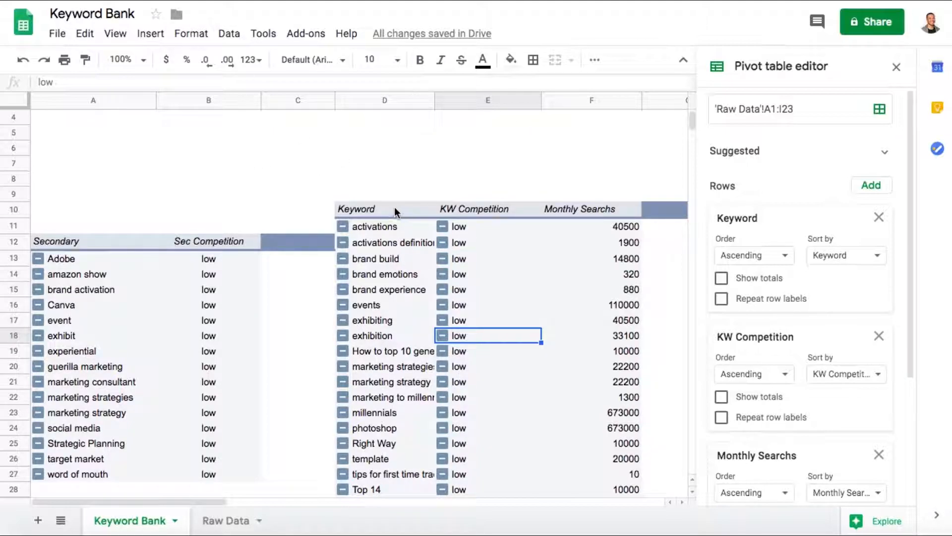
{"action": "left_click", "coordinate": [380, 206]}
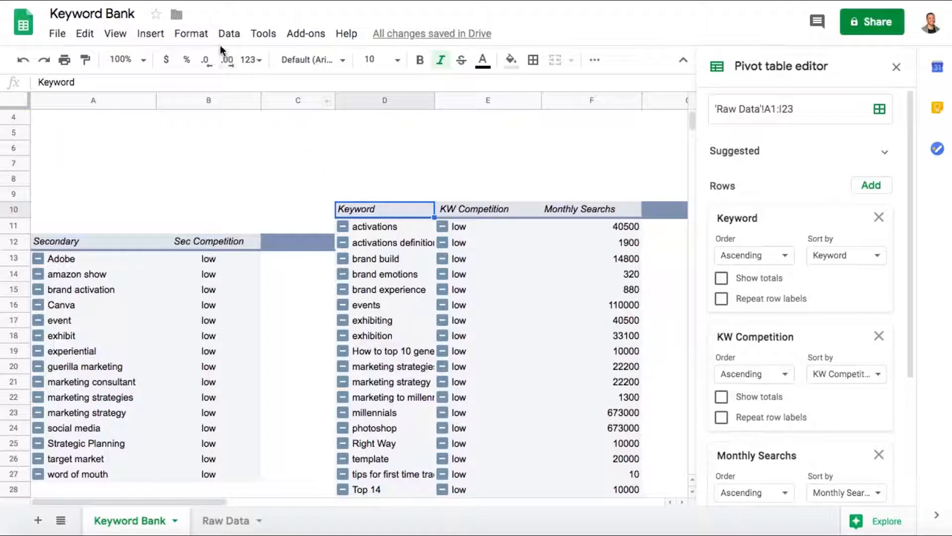
{"action": "left_click", "coordinate": [229, 33]}
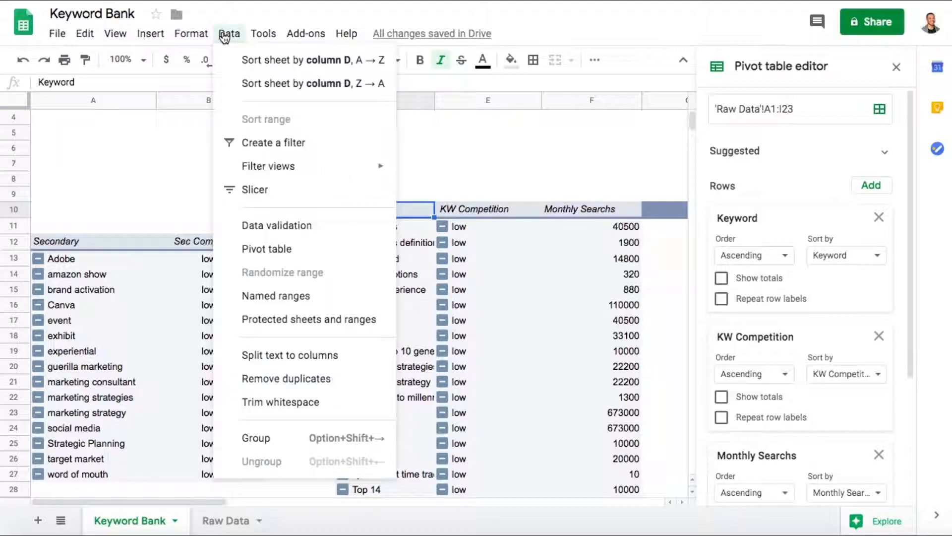
{"action": "left_click", "coordinate": [257, 190]}
{"action": "left_click", "coordinate": [233, 293]}
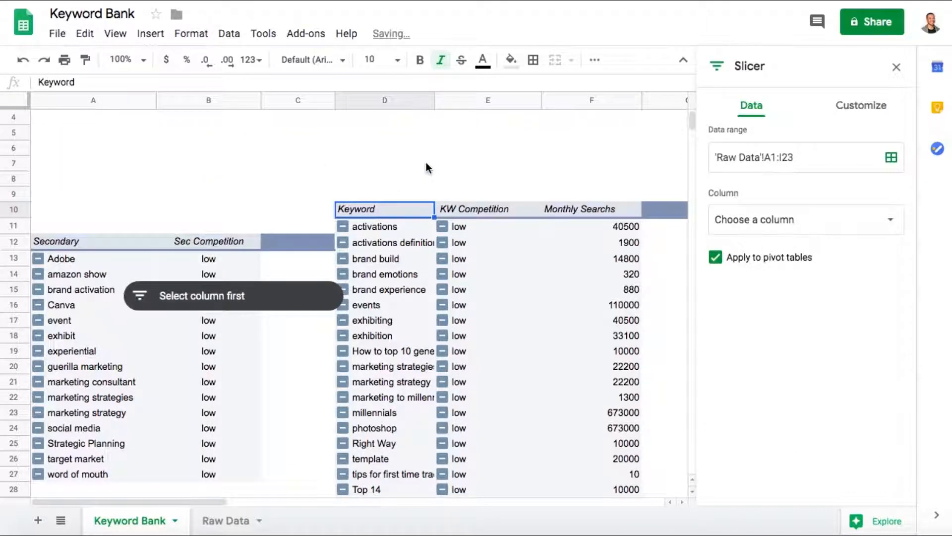
{"action": "left_click_drag", "start_coordinate": [262, 305], "coordinate": [473, 185]}
{"action": "left_click_drag", "start_coordinate": [550, 186], "coordinate": [693, 191]}
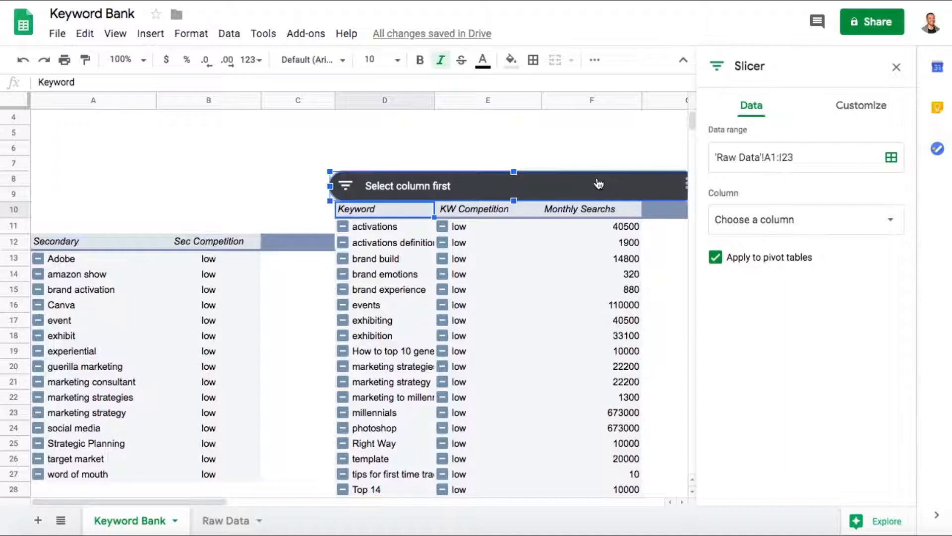
- Set the slicer's filter column to Primary and leave its settings
{"action": "left_click", "coordinate": [760, 225]}
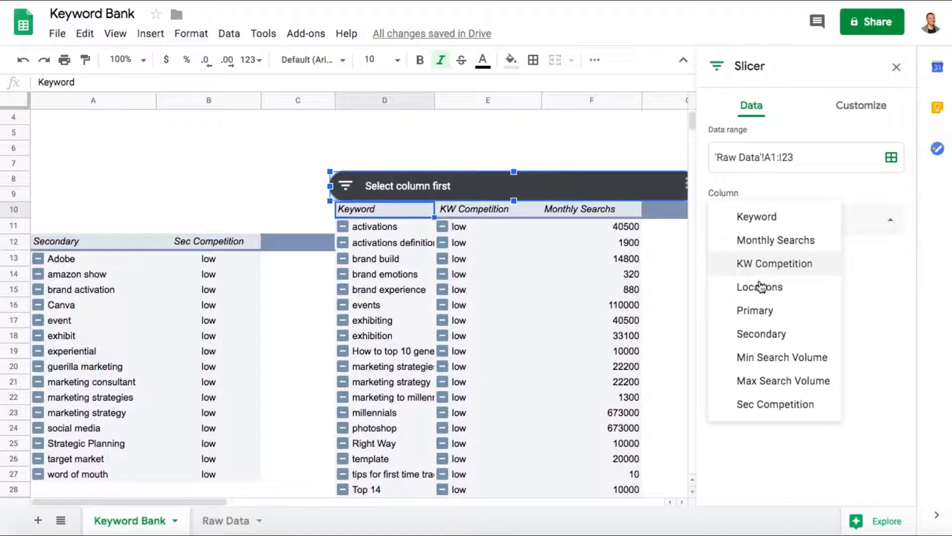
{"action": "left_click", "coordinate": [759, 311]}
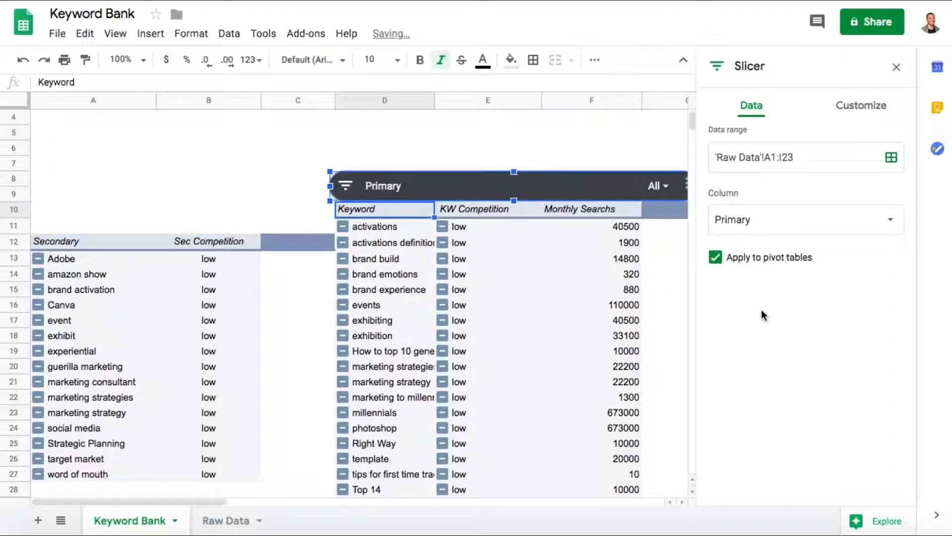
{"action": "left_click", "coordinate": [613, 168]}
- Filter the Primary slicer to Event Marketing only, excluding Digital Marketing and Graphic Design
{"action": "left_click", "coordinate": [662, 191]}
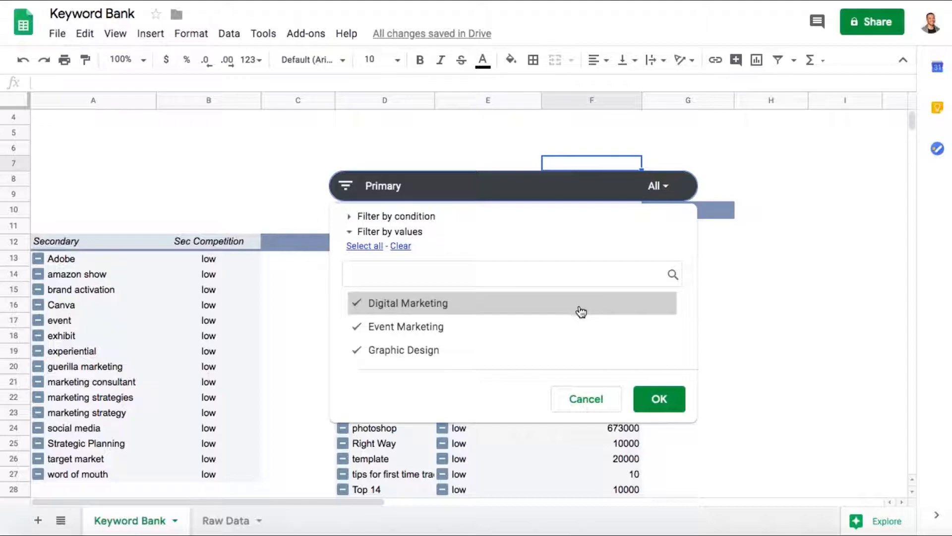
{"action": "left_click", "coordinate": [577, 309]}
{"action": "left_click", "coordinate": [574, 326]}
{"action": "left_click", "coordinate": [570, 347]}
{"action": "left_click", "coordinate": [566, 326]}
{"action": "left_click", "coordinate": [660, 399]}
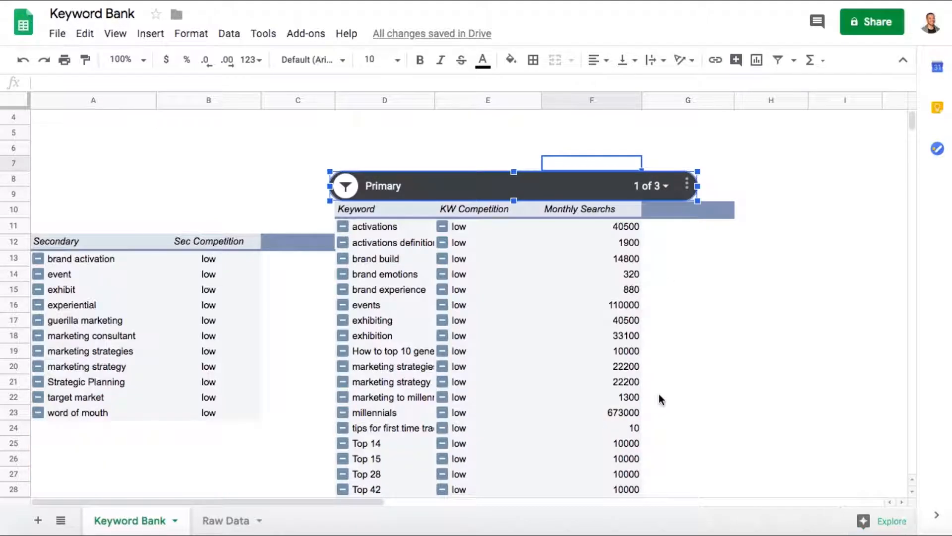
- Filter the Primary slicer to Digital Marketing only, excluding Event Marketing and Graphic Design
{"action": "scroll", "coordinate": [624, 347], "scroll_direction": "down", "scroll_amount": 1}
{"action": "scroll", "coordinate": [624, 347], "scroll_direction": "down", "scroll_amount": 1}
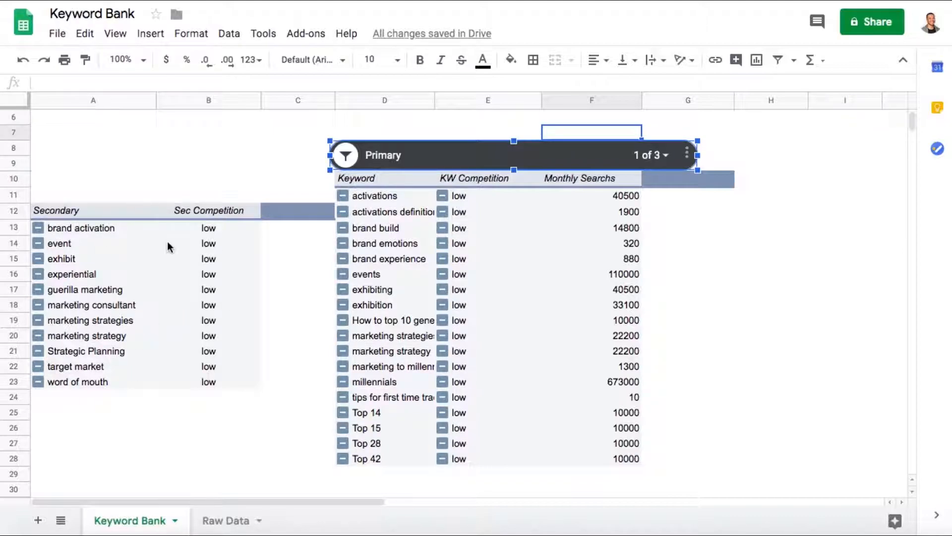
{"action": "left_click", "coordinate": [647, 154]}
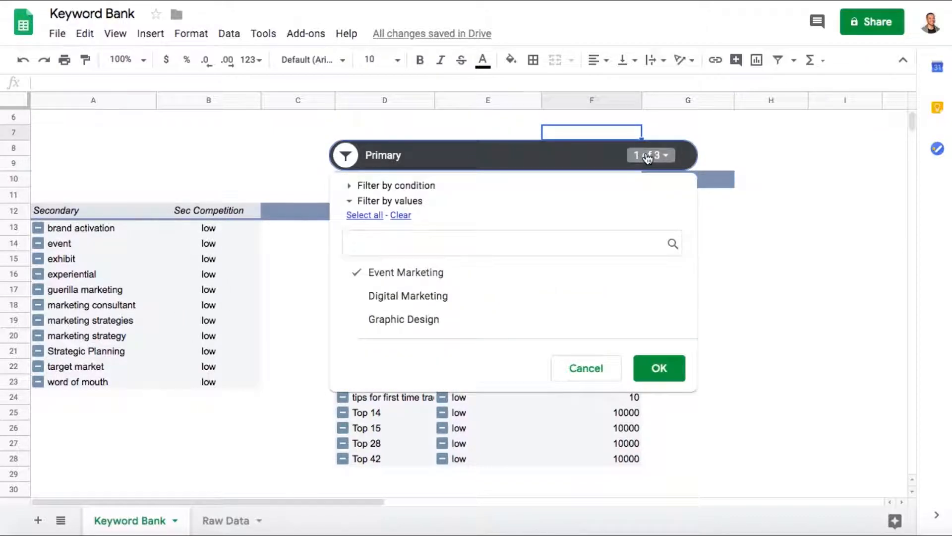
{"action": "left_click", "coordinate": [416, 281]}
{"action": "left_click", "coordinate": [408, 296]}
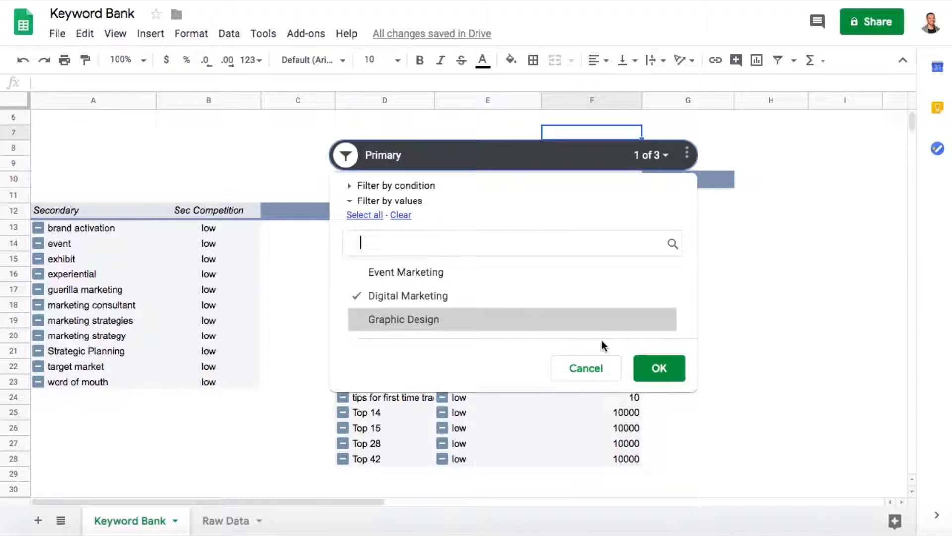
{"action": "left_click", "coordinate": [660, 368]}
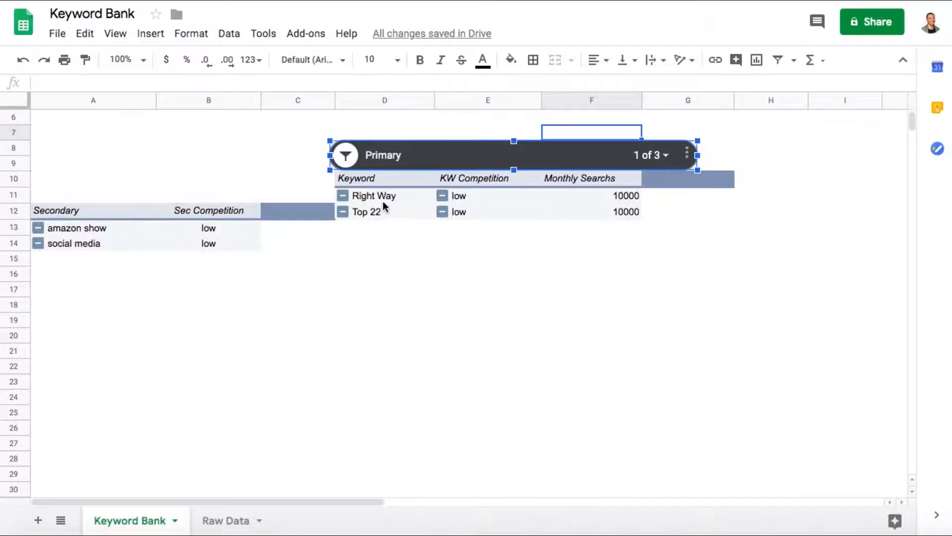
- Include Event Marketing and Graphic Design in the Primary slicer's filter alongside Digital Marketing
{"action": "left_click", "coordinate": [660, 157]}
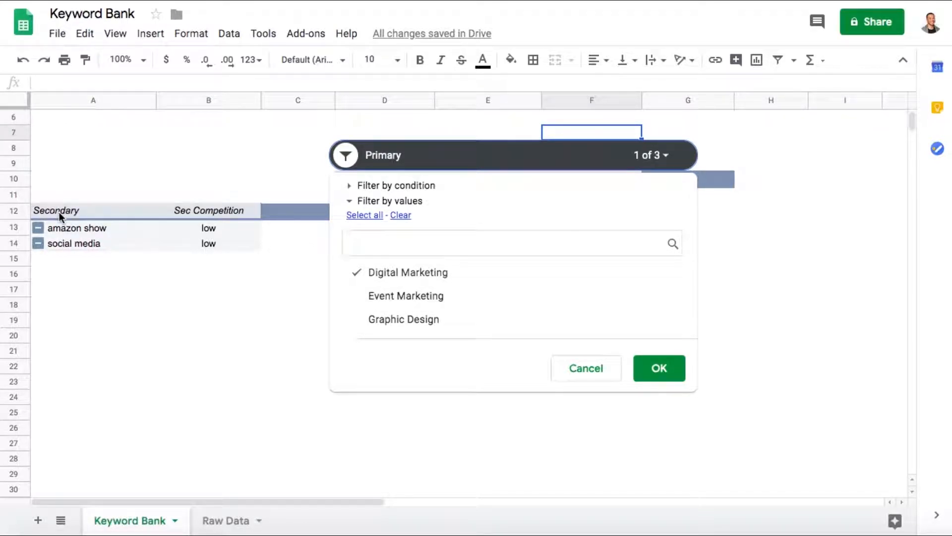
{"action": "left_click", "coordinate": [428, 309]}
{"action": "left_click", "coordinate": [422, 321]}
{"action": "left_click", "coordinate": [650, 370]}
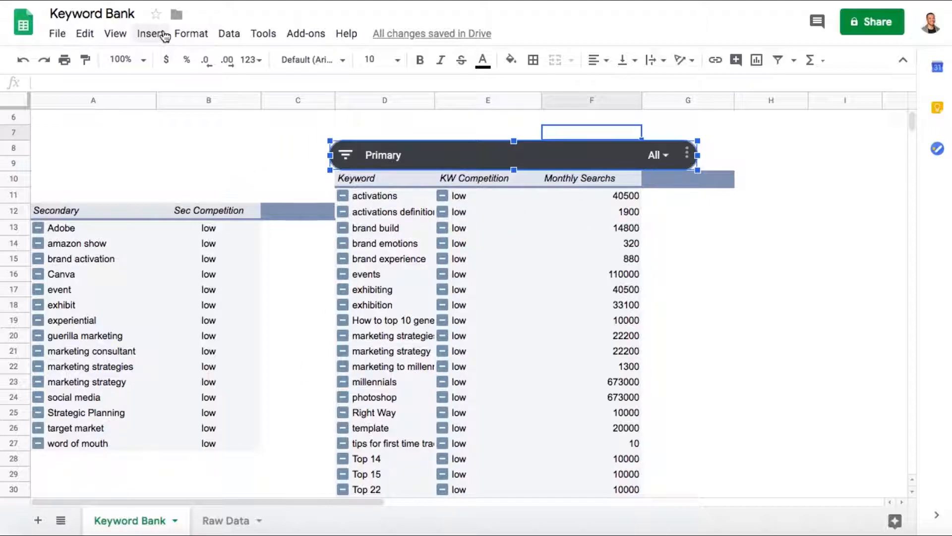
- Copy the Primary slicer, paste it at cell A11, place it directly above the secondary pivot table's headers and narrow it to columns A to C
{"action": "right_click", "coordinate": [397, 156]}
{"action": "left_click", "coordinate": [353, 192]}
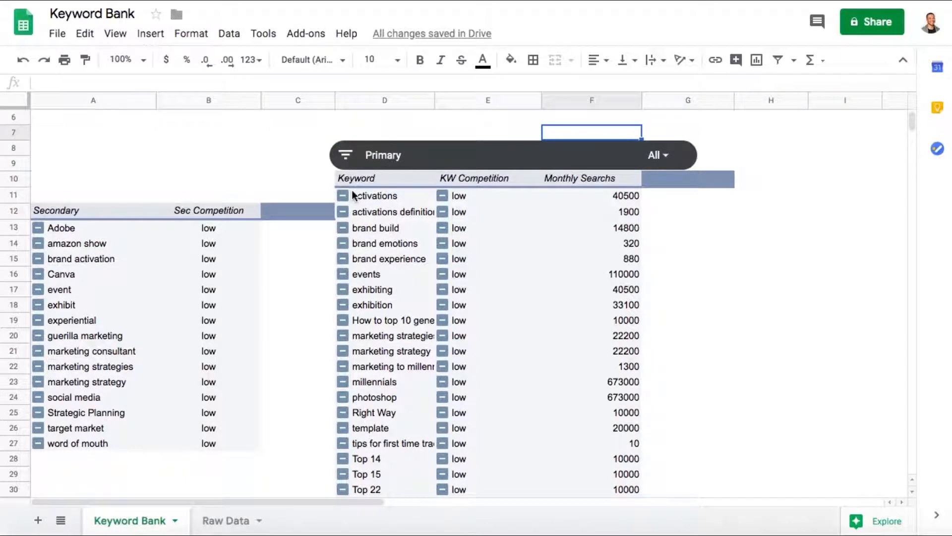
{"action": "right_click", "coordinate": [43, 196]}
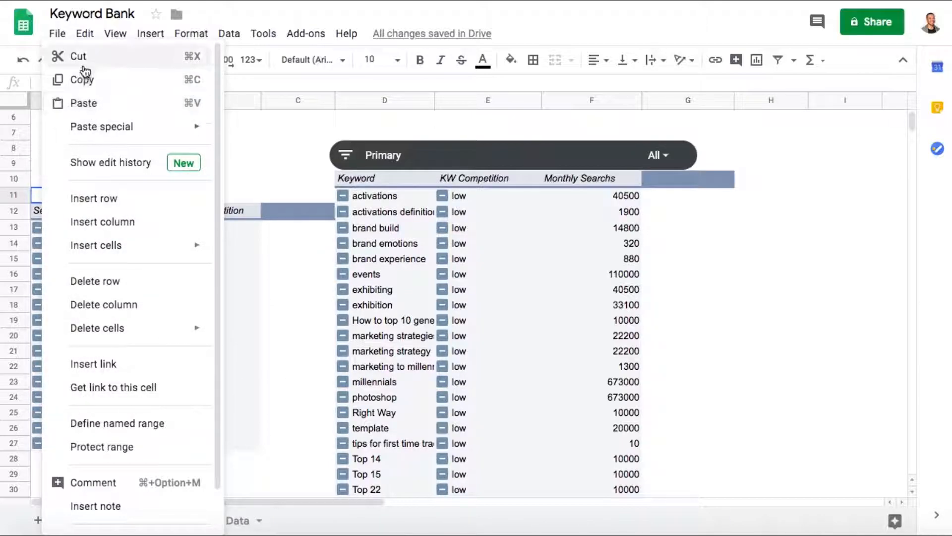
{"action": "left_click", "coordinate": [90, 104]}
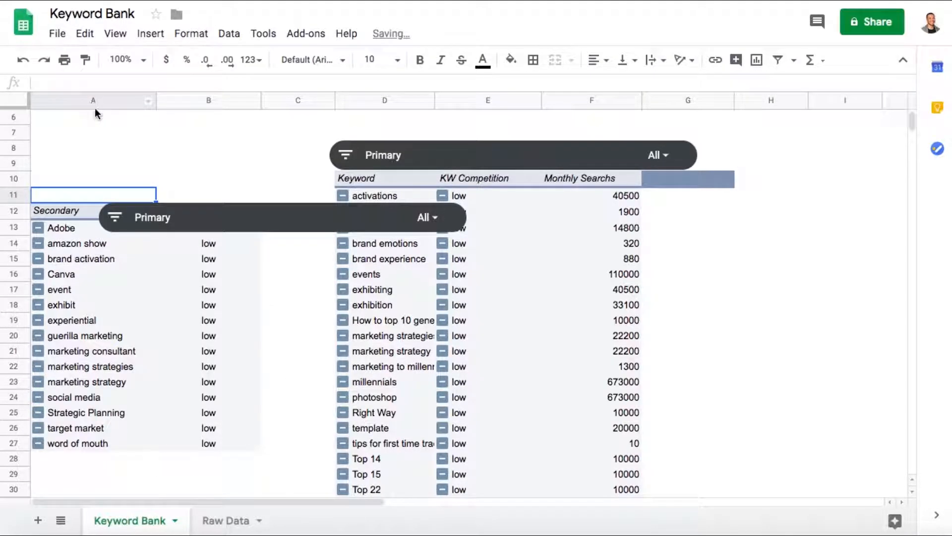
{"action": "left_click", "coordinate": [187, 214]}
{"action": "left_click_drag", "start_coordinate": [188, 214], "coordinate": [179, 185]}
{"action": "left_click_drag", "start_coordinate": [400, 184], "coordinate": [330, 186]}
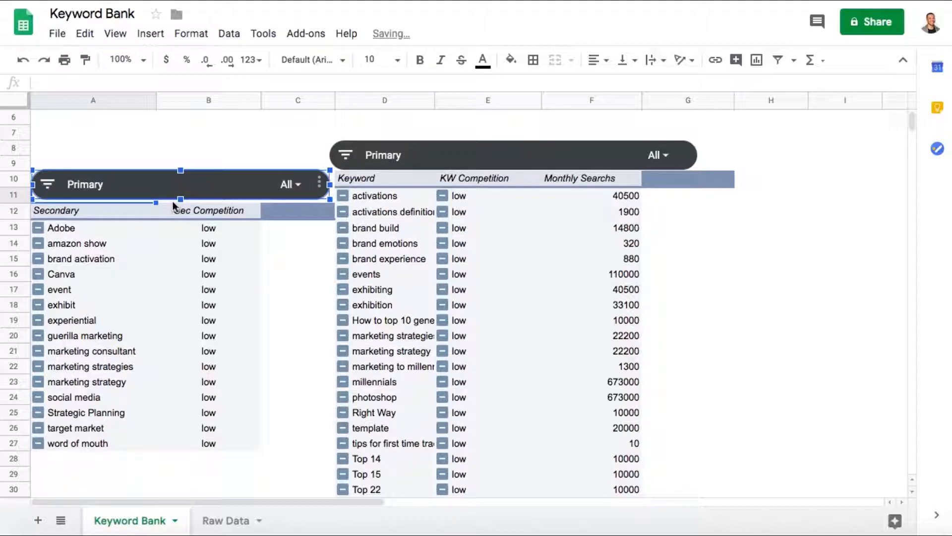
- Set the filter column of the copied slicer above the secondary pivot table to Secondary
{"action": "left_click", "coordinate": [319, 183]}
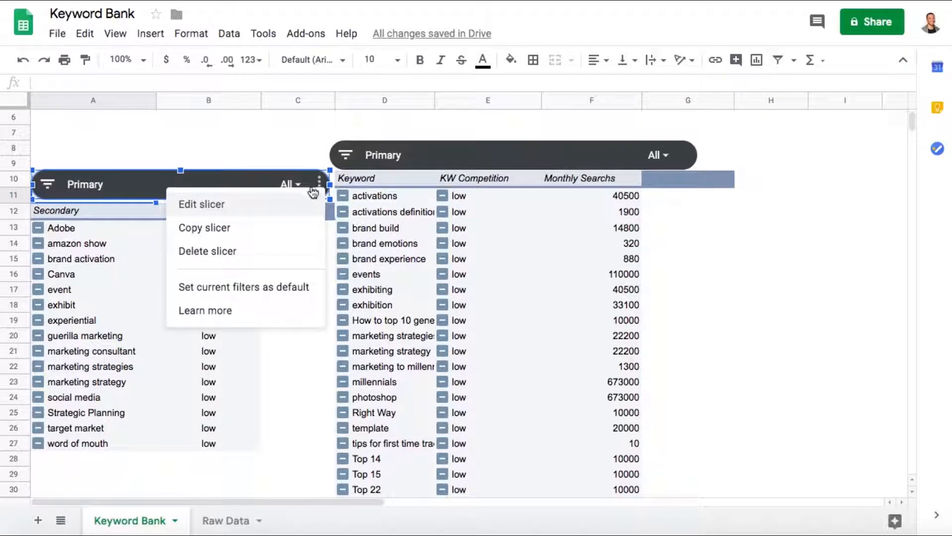
{"action": "left_click", "coordinate": [257, 204]}
{"action": "left_click", "coordinate": [775, 219]}
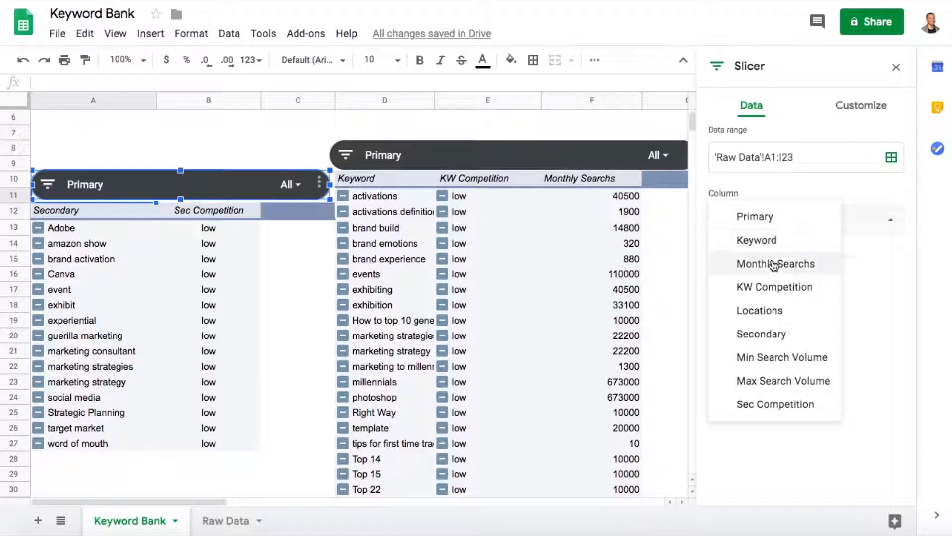
{"action": "left_click", "coordinate": [769, 333]}
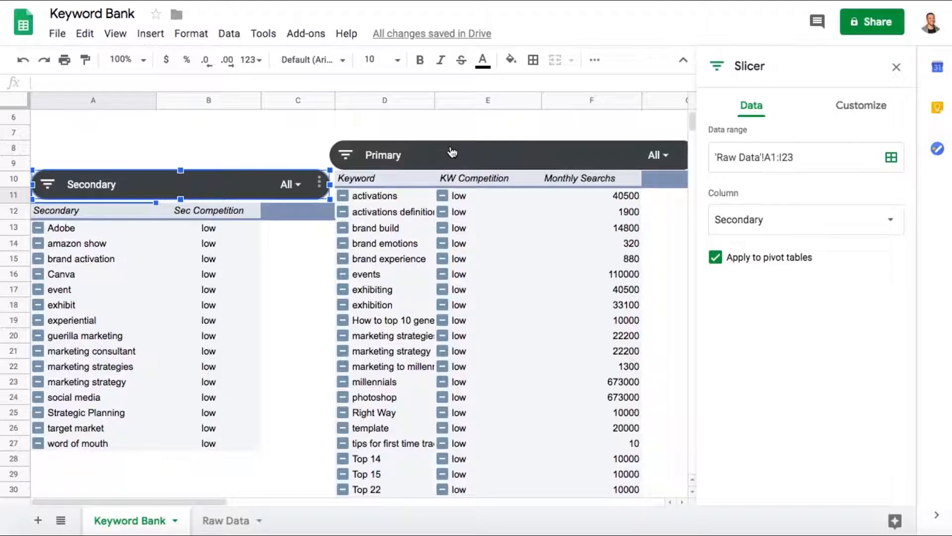
{"action": "left_click", "coordinate": [246, 144]}
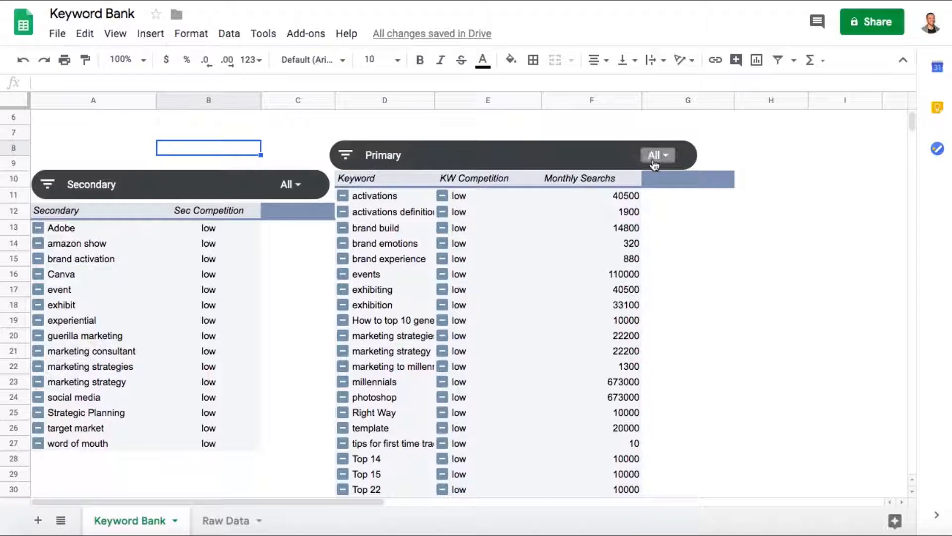
- Filter the Primary slicer to Event Marketing only by excluding Digital Marketing and Graphic Design
{"action": "left_click", "coordinate": [671, 156]}
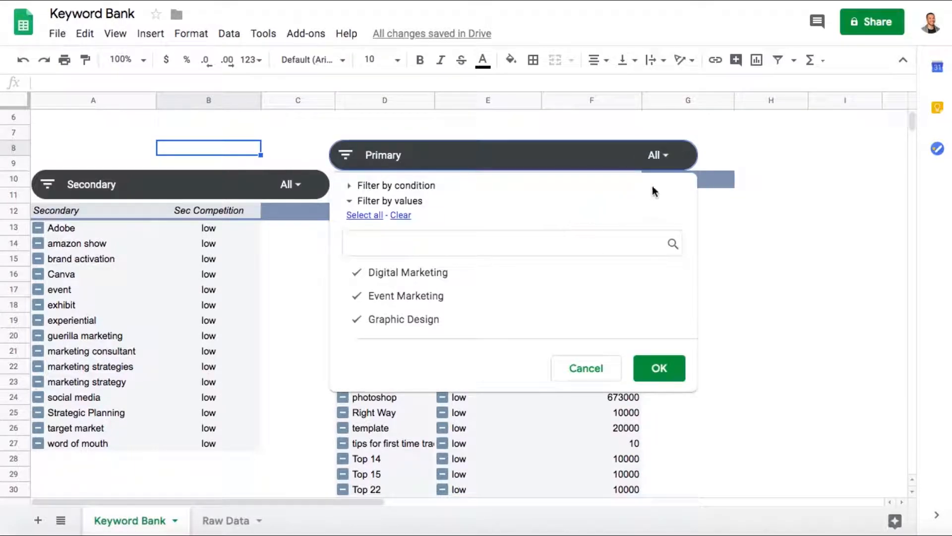
{"action": "left_click", "coordinate": [446, 276]}
{"action": "left_click", "coordinate": [436, 322]}
{"action": "left_click", "coordinate": [662, 373]}
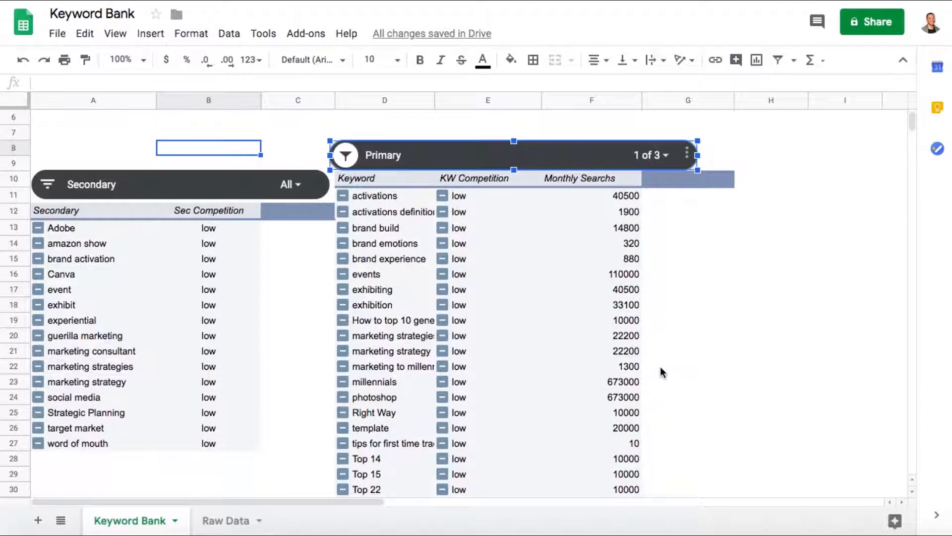
- Clear the Secondary slicer's values and filter it to brand activation only
{"action": "left_click", "coordinate": [297, 184]}
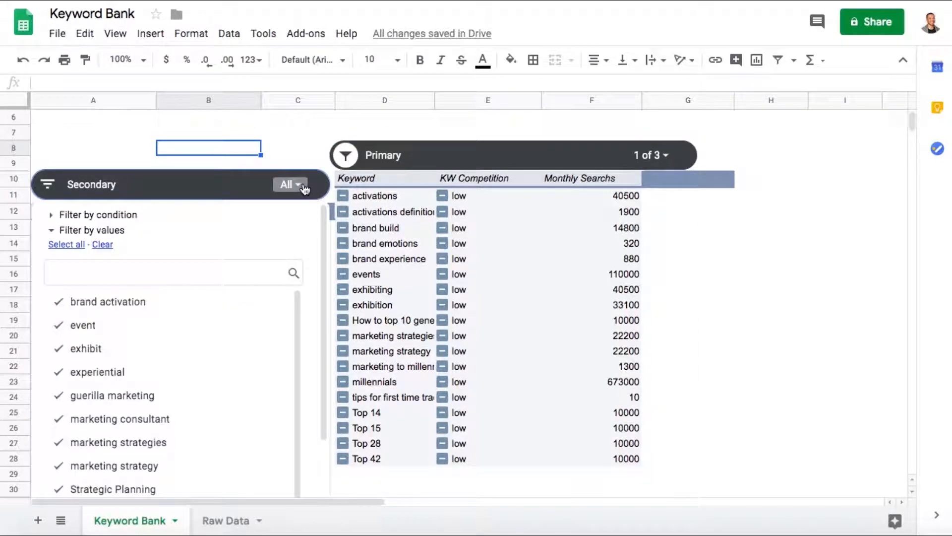
{"action": "left_click", "coordinate": [103, 244]}
{"action": "left_click", "coordinate": [102, 308]}
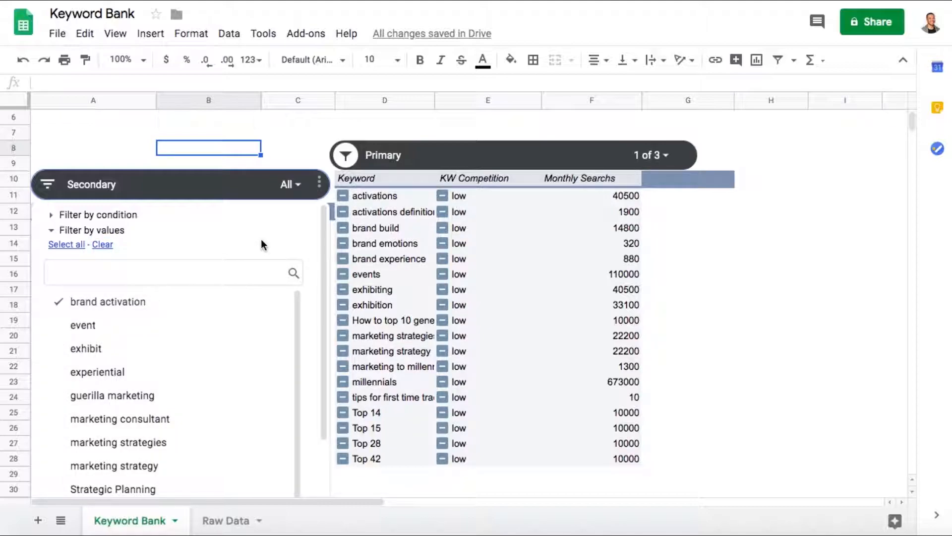
{"action": "scroll", "coordinate": [311, 402], "scroll_direction": "down", "scroll_amount": 5}
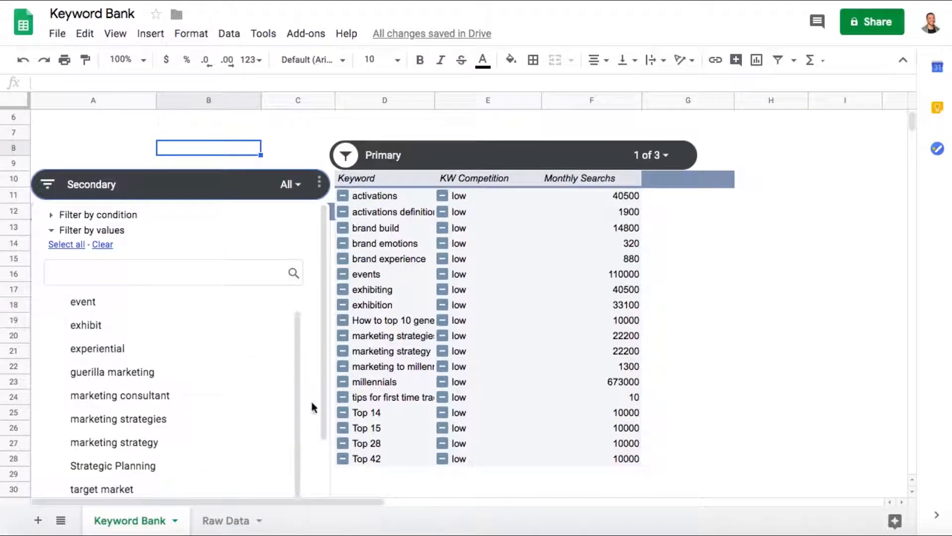
{"action": "left_click", "coordinate": [278, 481]}
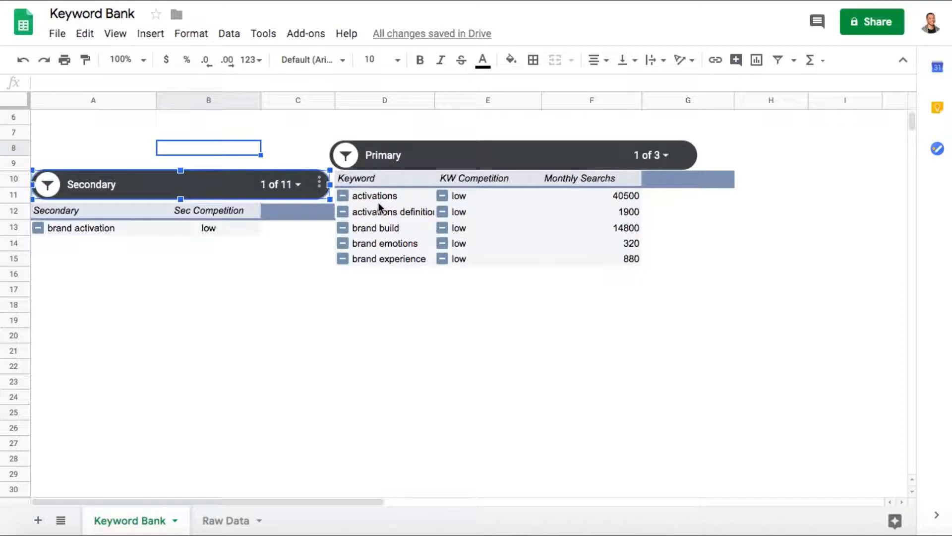
- Examine the monthly searches and KW Competition values of the filtered keywords in the keyword pivot table
{"action": "left_click", "coordinate": [298, 185]}
{"action": "left_click", "coordinate": [304, 187]}
{"action": "left_click", "coordinate": [613, 212]}
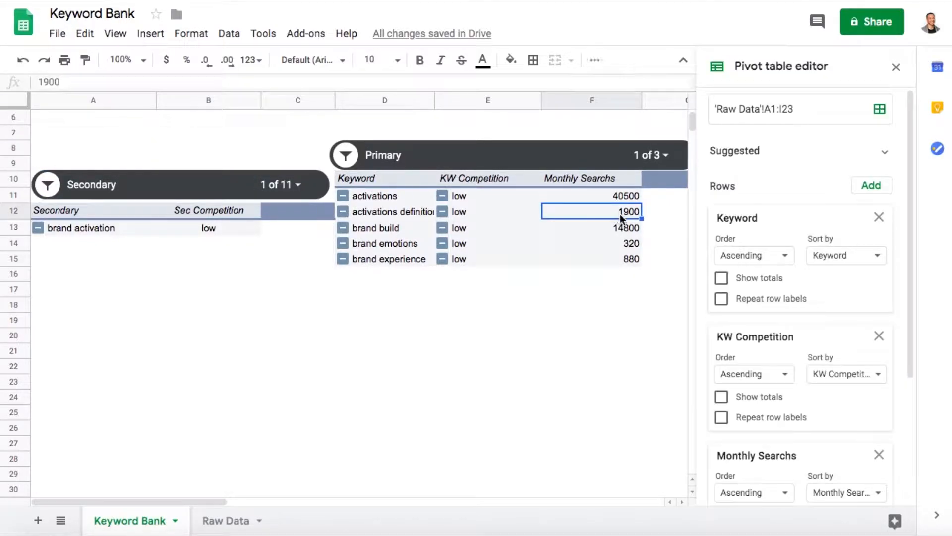
{"action": "left_click", "coordinate": [479, 196]}
{"action": "left_click", "coordinate": [481, 213]}
{"action": "left_click", "coordinate": [480, 239]}
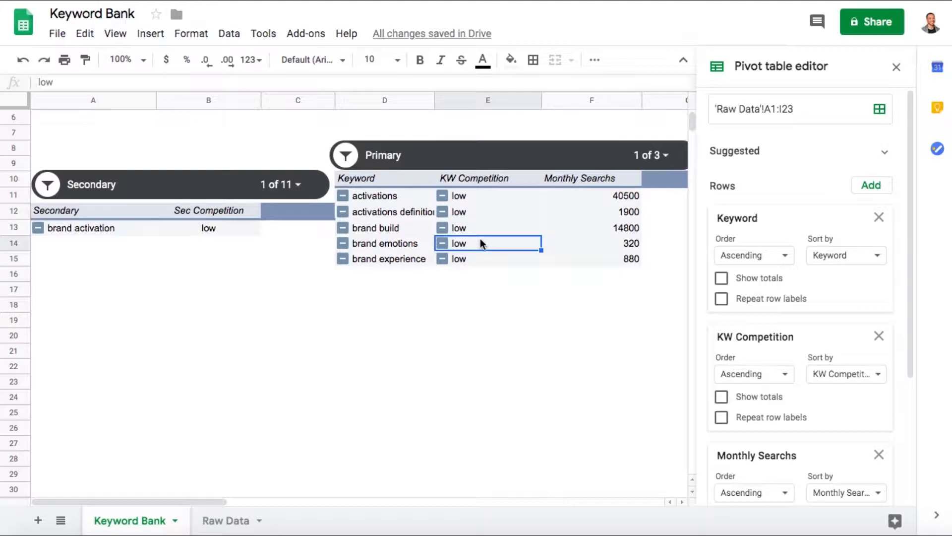
{"action": "left_click", "coordinate": [481, 275]}
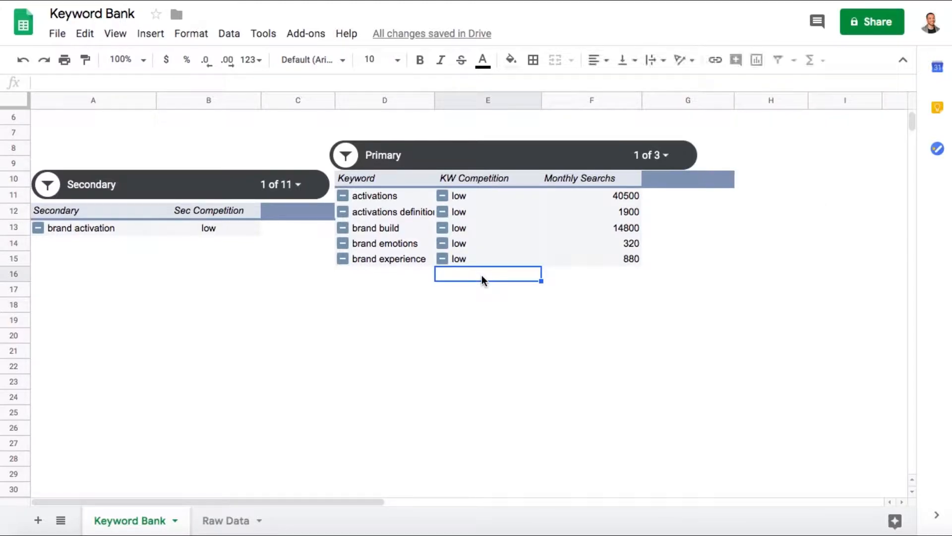
- Set the Primary slicer's background color to the theme's teal
{"action": "left_click", "coordinate": [602, 164]}
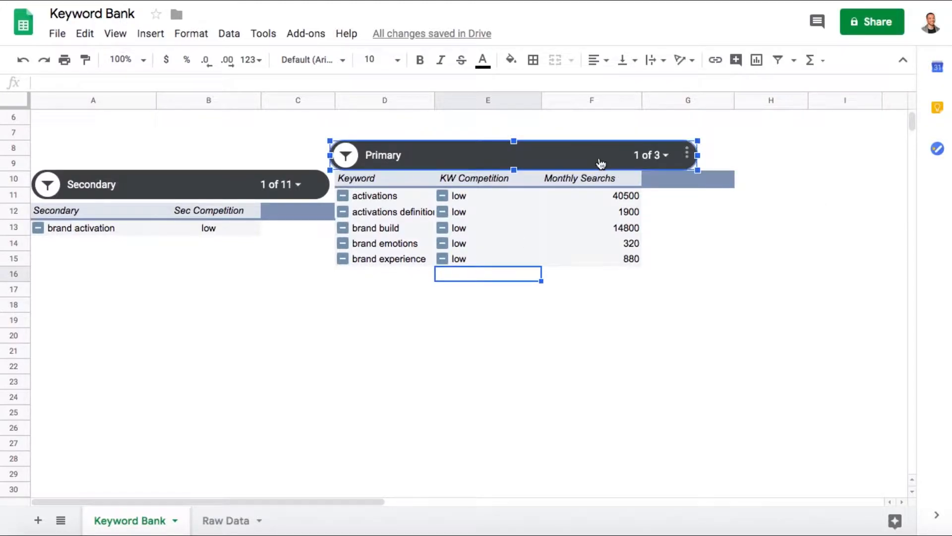
{"action": "left_click", "coordinate": [688, 156]}
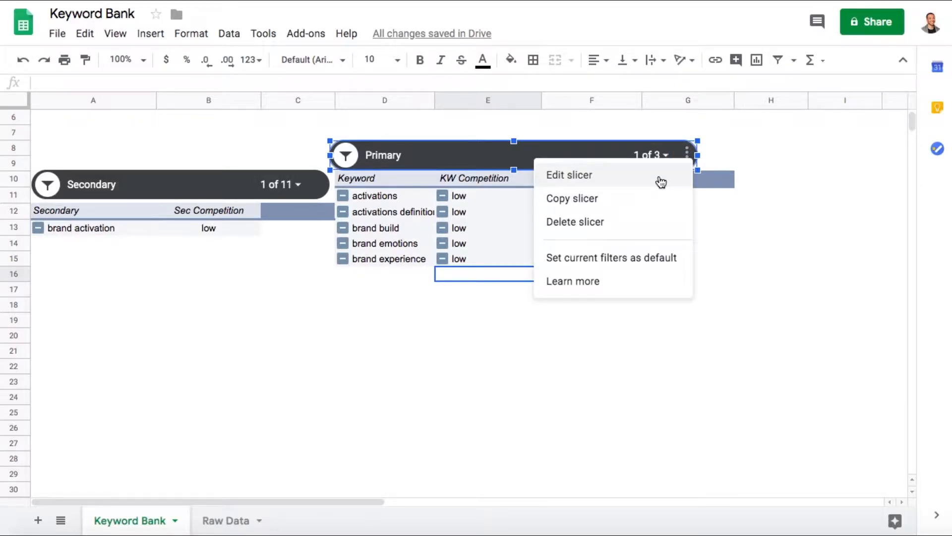
{"action": "left_click", "coordinate": [661, 182]}
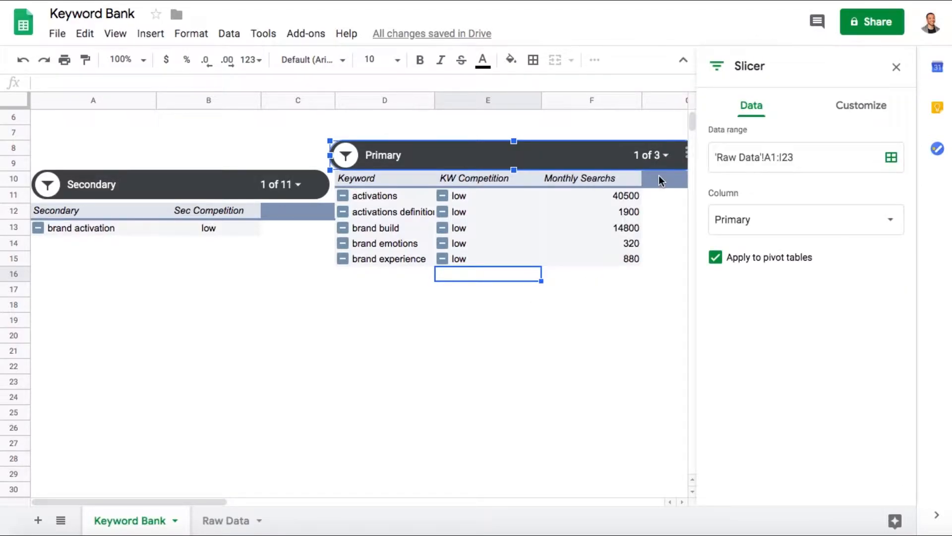
{"action": "left_click", "coordinate": [878, 109]}
{"action": "left_click", "coordinate": [735, 350]}
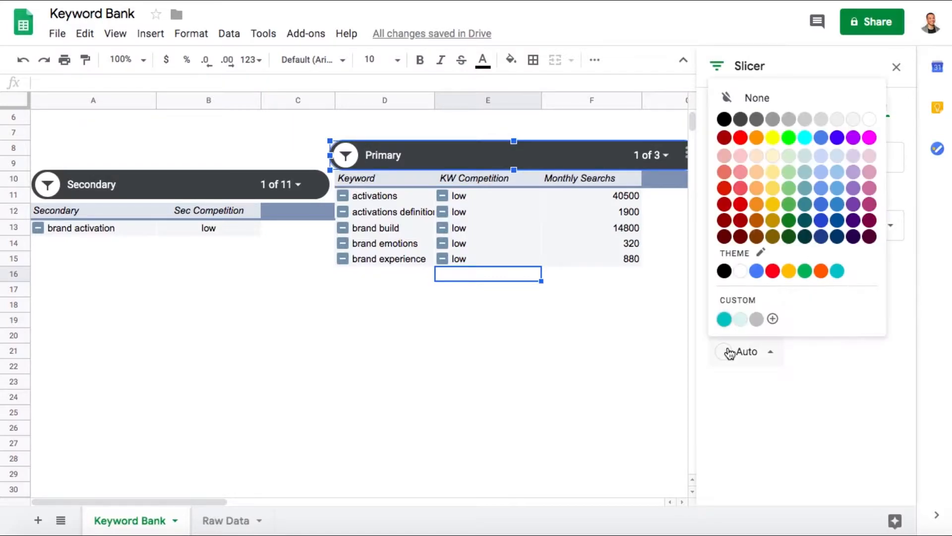
{"action": "left_click", "coordinate": [838, 272]}
- Give the Secondary slicer the same teal theme background color as the Primary slicer
{"action": "left_click", "coordinate": [216, 184]}
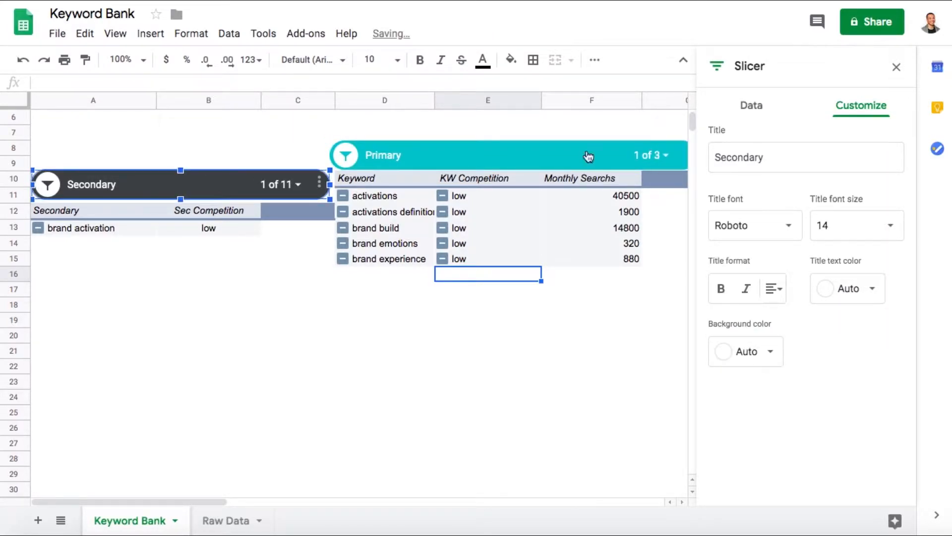
{"action": "left_click", "coordinate": [727, 352]}
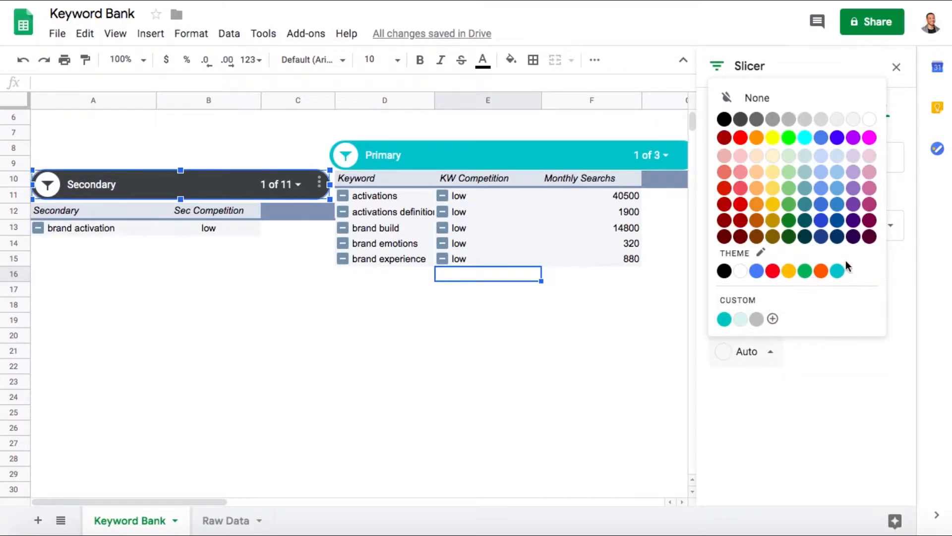
{"action": "left_click", "coordinate": [838, 272]}
{"action": "left_click", "coordinate": [530, 347]}
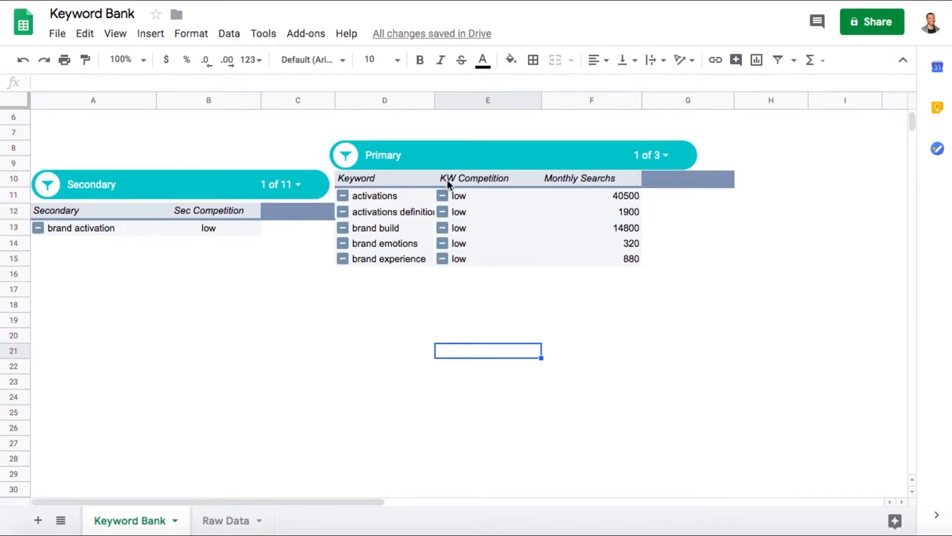
- Filter the Primary slicer to Graphic Design only, and extend the filter to include Digital Marketing
{"action": "left_click", "coordinate": [670, 155]}
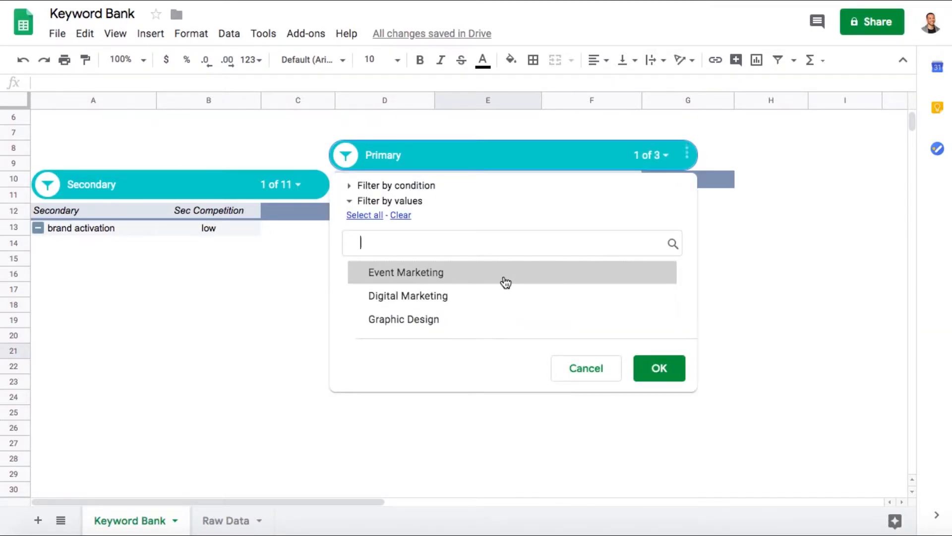
{"action": "left_click", "coordinate": [487, 316]}
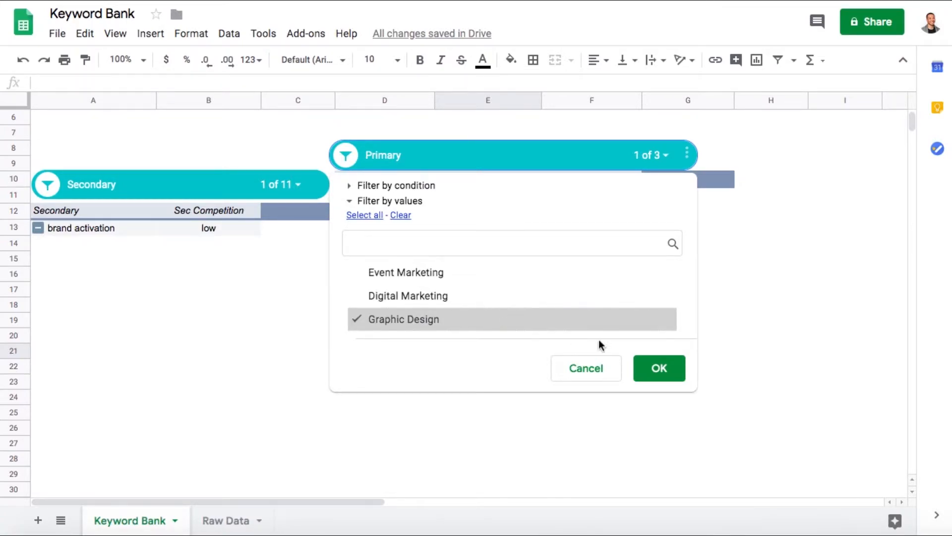
{"action": "left_click", "coordinate": [660, 367]}
{"action": "left_click", "coordinate": [583, 162]}
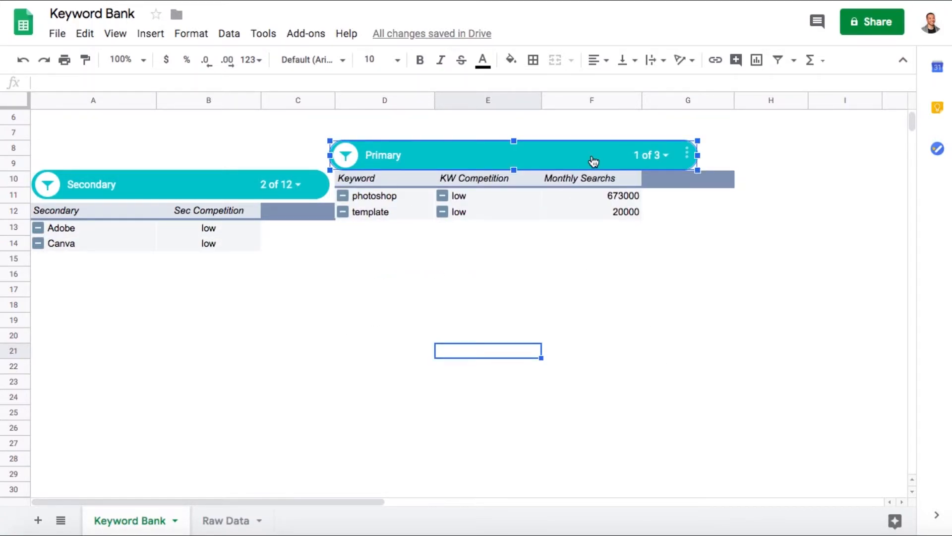
{"action": "left_click", "coordinate": [657, 156]}
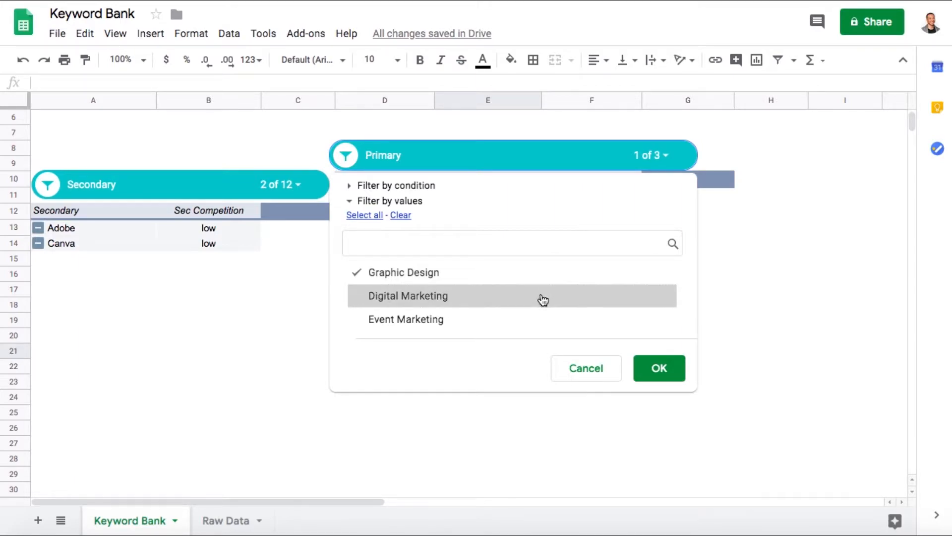
{"action": "left_click", "coordinate": [653, 371]}
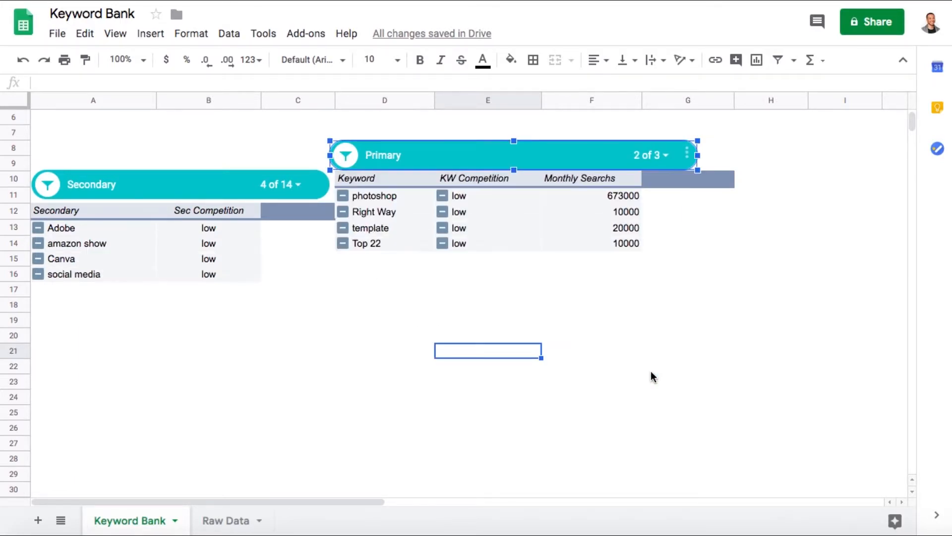
{"action": "left_click", "coordinate": [282, 184]}
{"action": "left_click", "coordinate": [104, 245]}
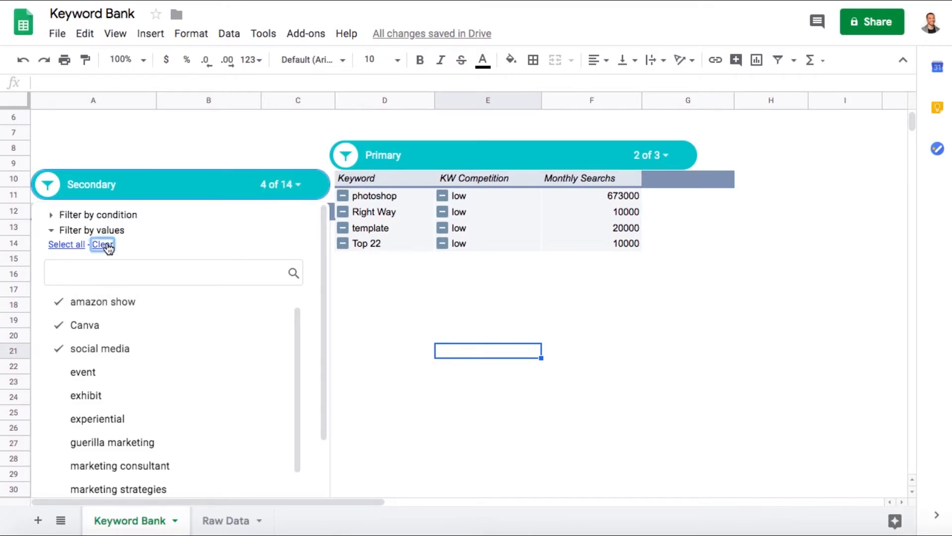
{"action": "left_click", "coordinate": [170, 144]}
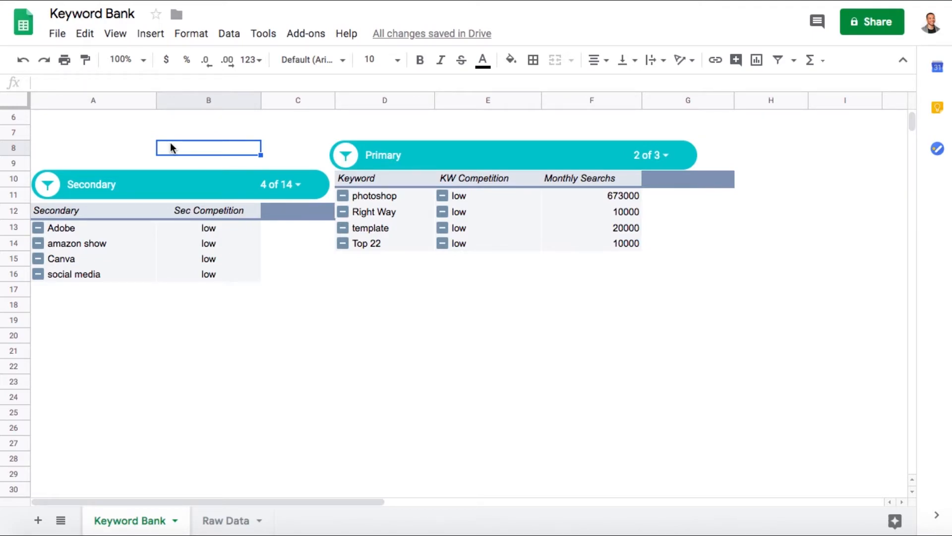
- Filter the Primary slicer to Event Marketing only and check the values offered by the Secondary slicer
{"action": "left_click", "coordinate": [655, 157]}
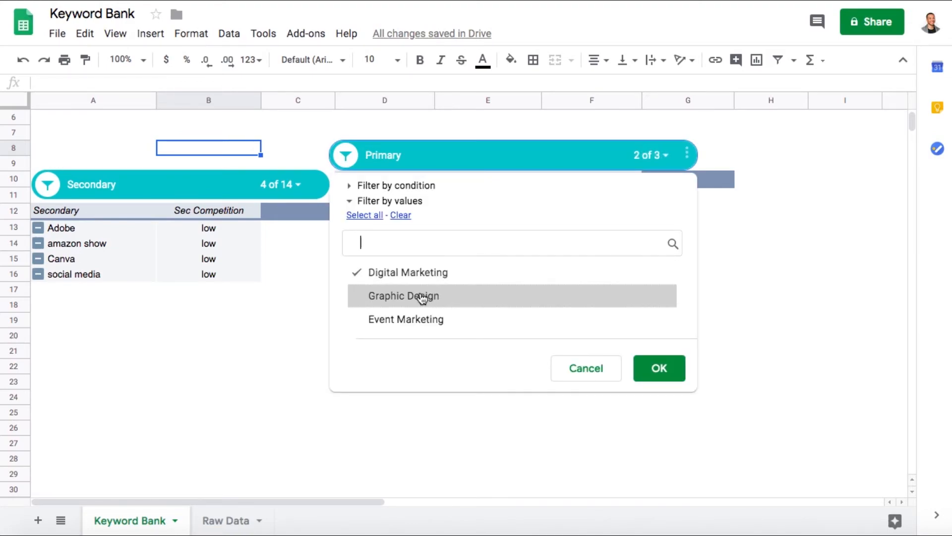
{"action": "left_click", "coordinate": [419, 275]}
{"action": "left_click", "coordinate": [419, 322]}
{"action": "left_click", "coordinate": [659, 369]}
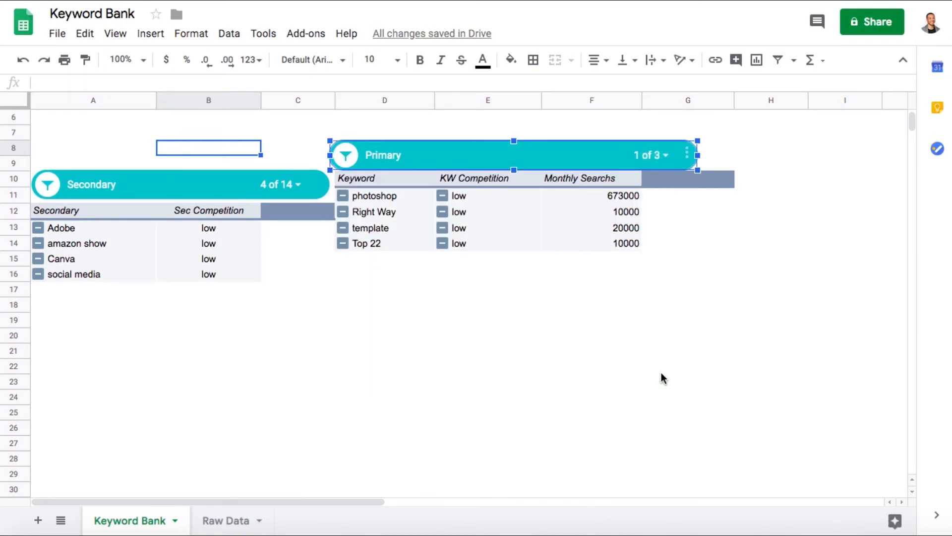
{"action": "left_click", "coordinate": [296, 186]}
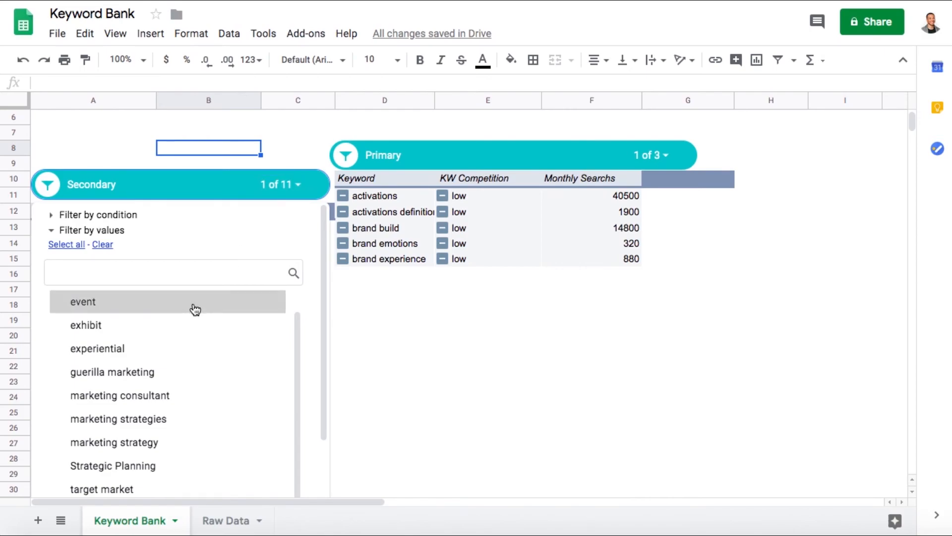
{"action": "left_click", "coordinate": [223, 157]}
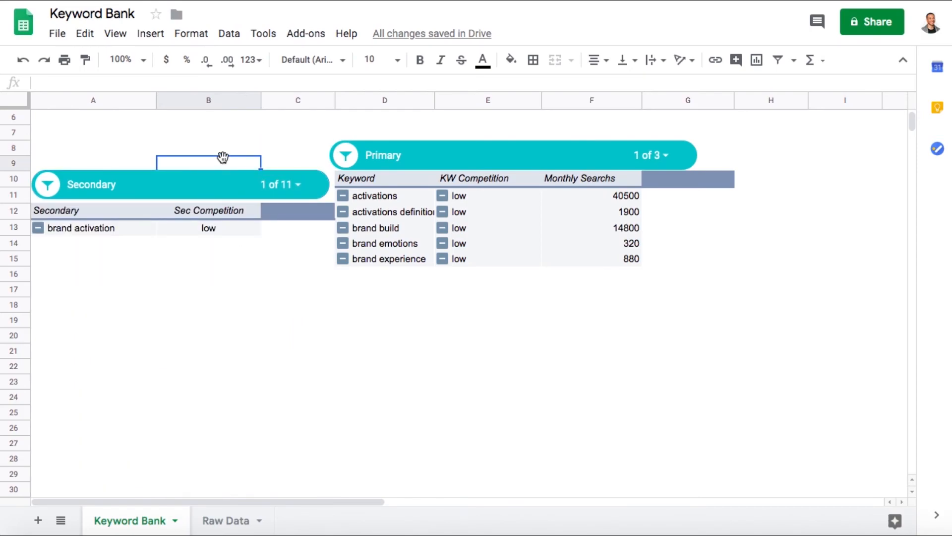